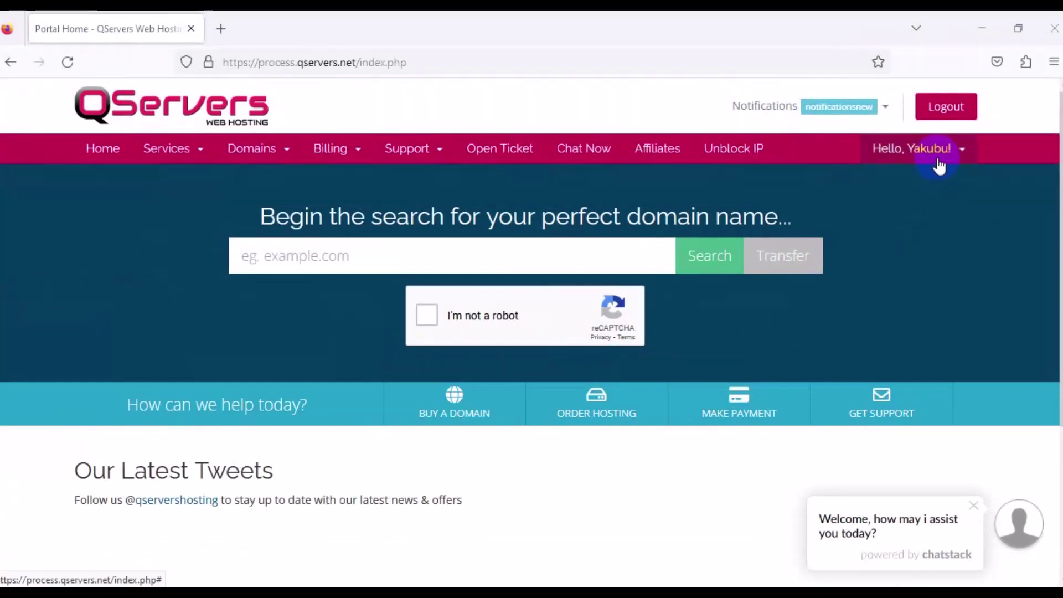
Open the Register a New Domain page from the Domains menu in a new tab
click(678, 255)
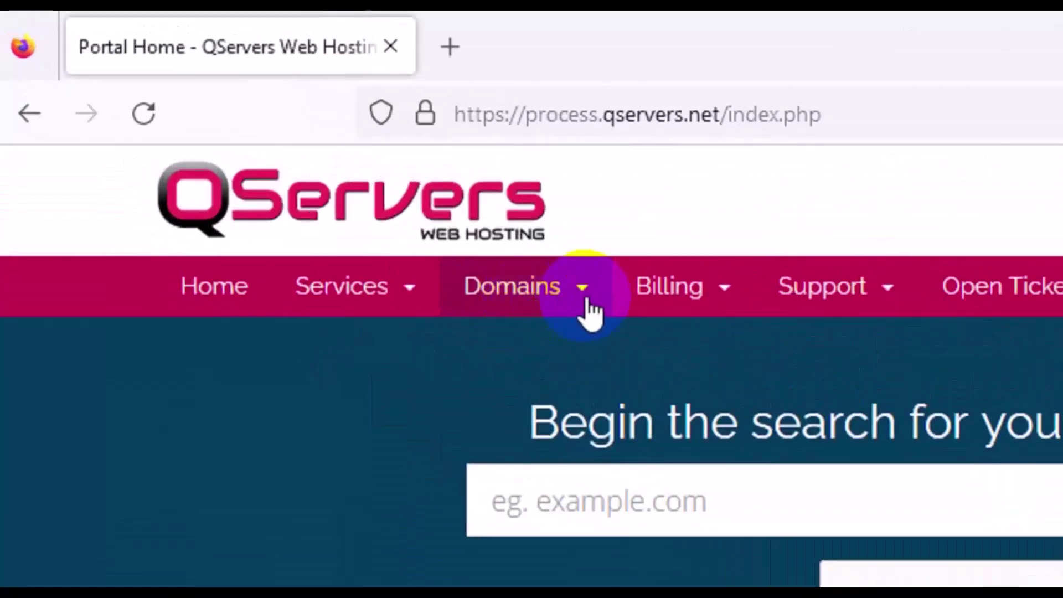
click(469, 251)
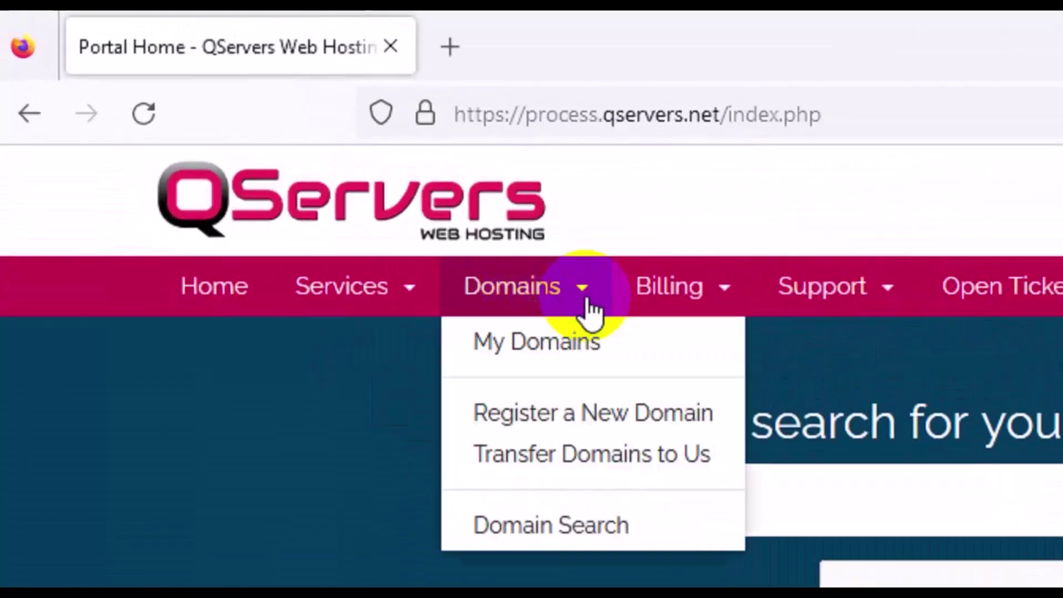
right_click(568, 413)
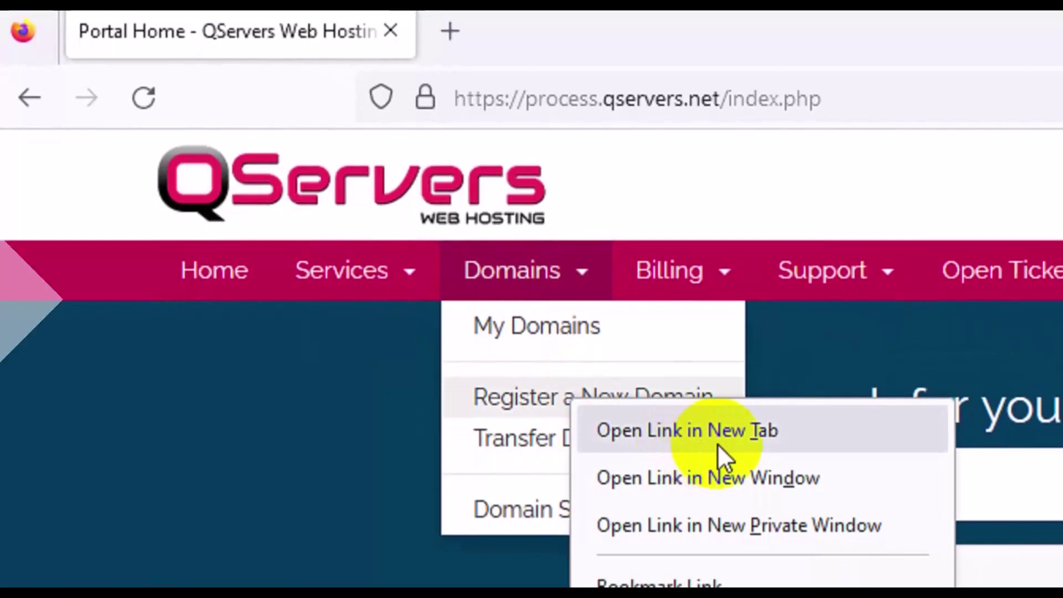
click(718, 444)
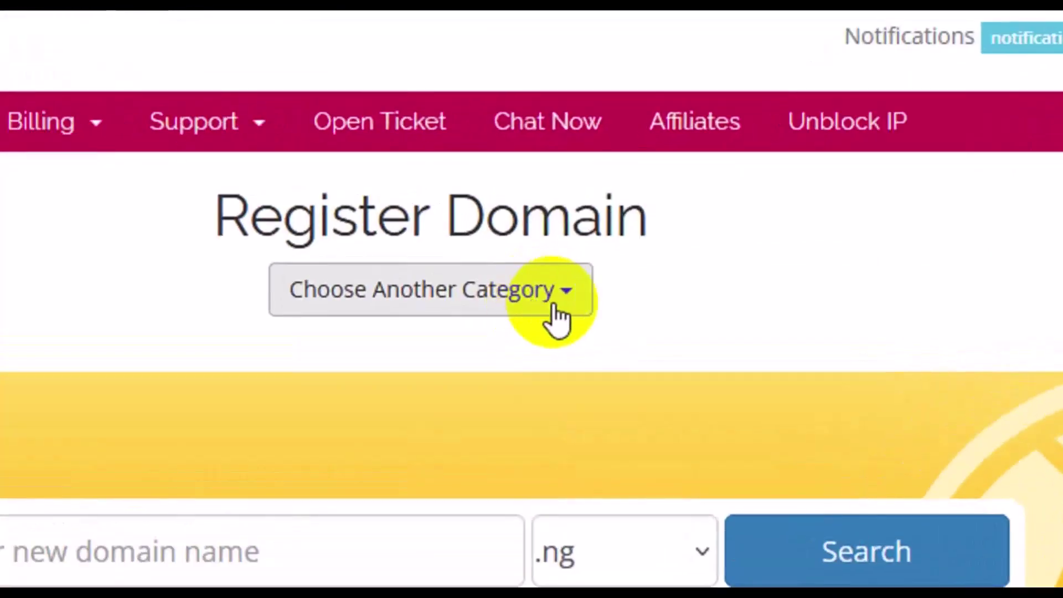
Switch the cart category to Website Hosting and look over the plan cards and prices
click(556, 308)
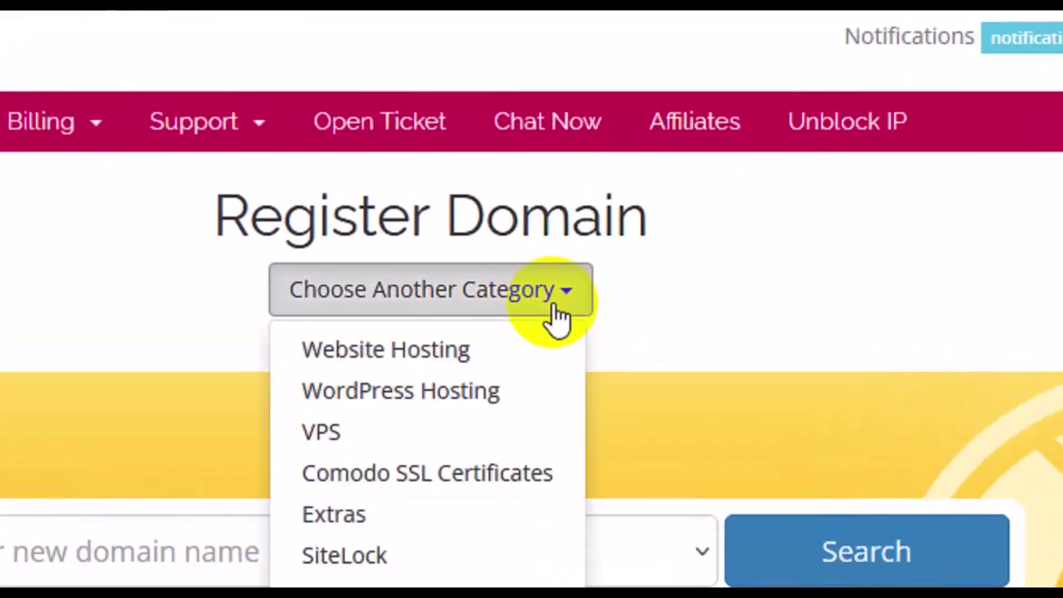
click(423, 361)
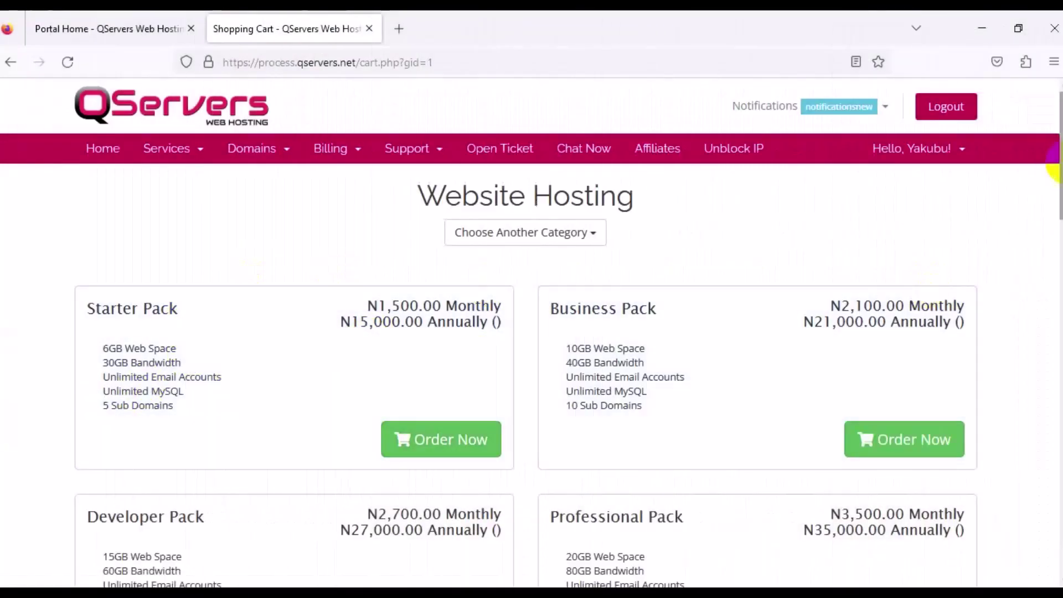
drag(1059, 164, 1026, 161)
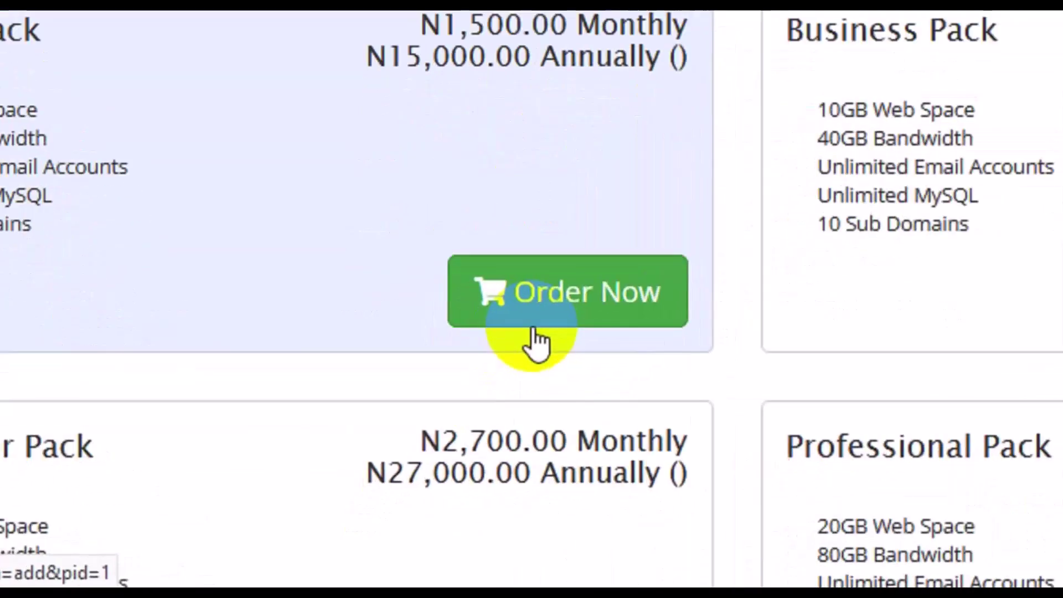
Order the Starter Pack plan and read the notice listing banned site types
click(456, 441)
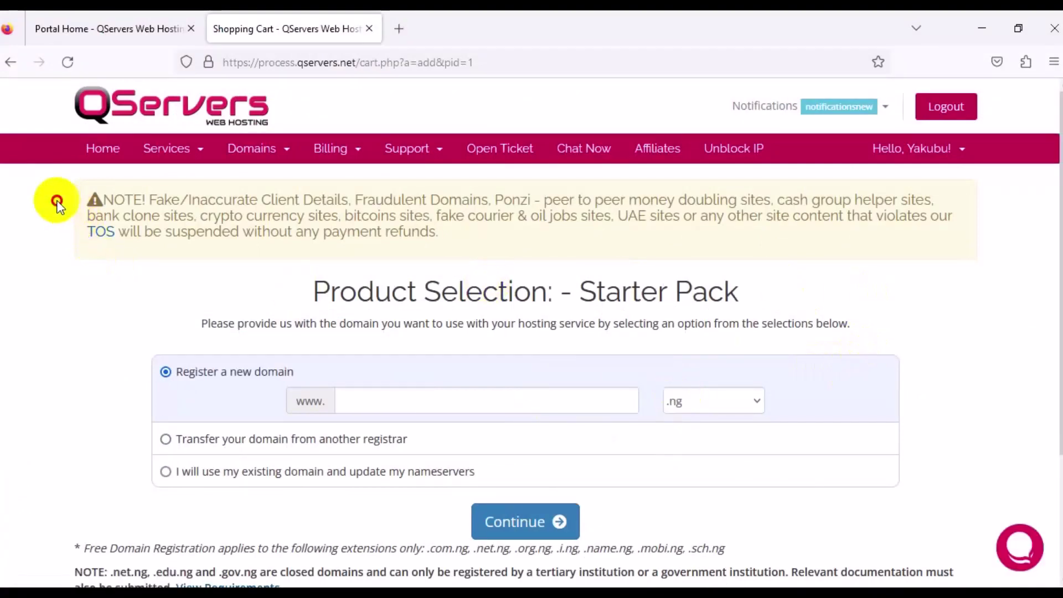
triple_click(212, 218)
click(485, 233)
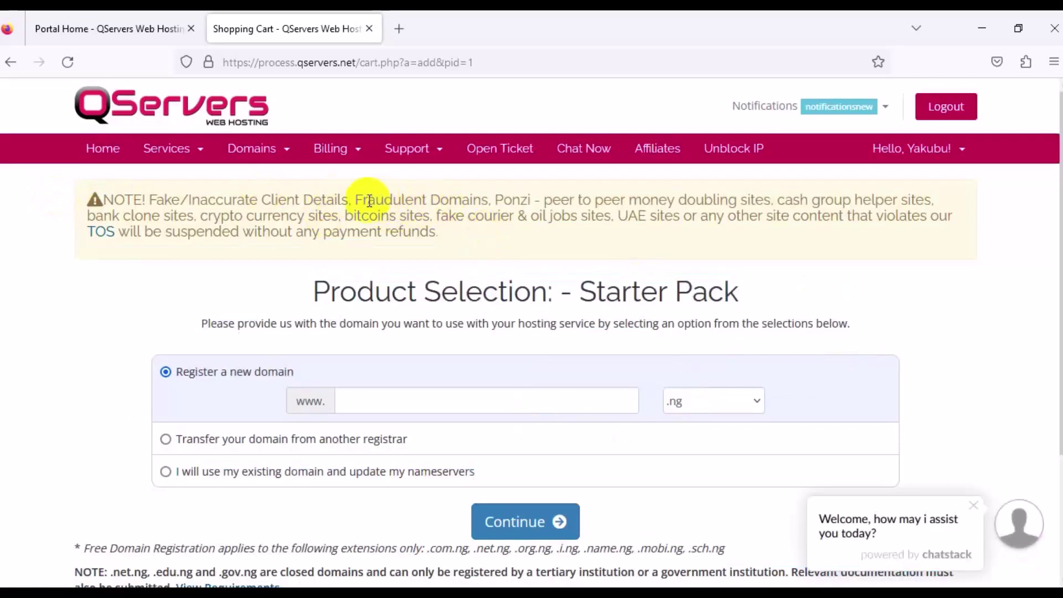
drag(363, 201, 585, 220)
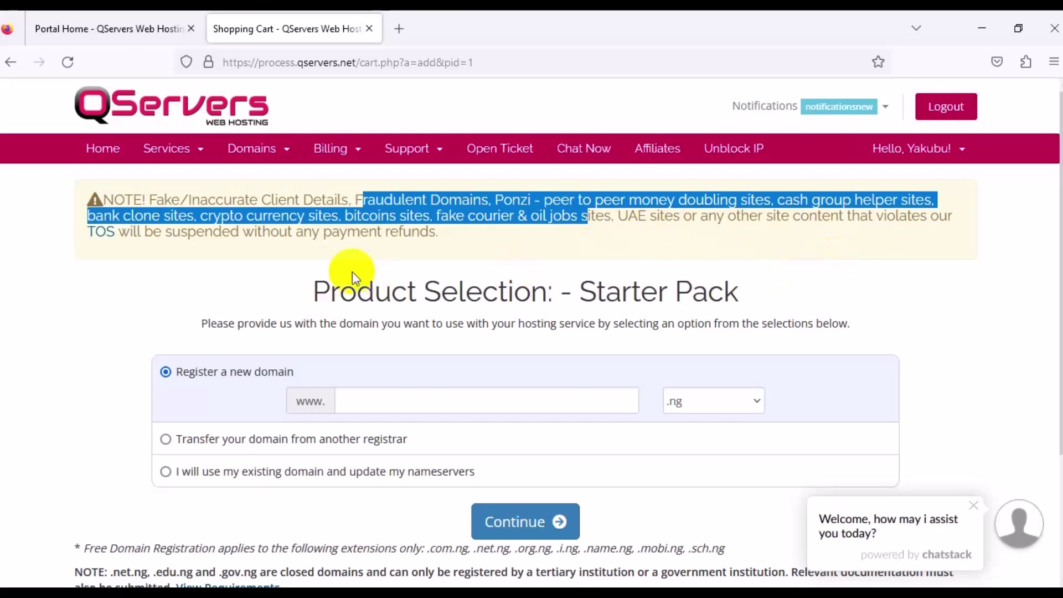
click(401, 235)
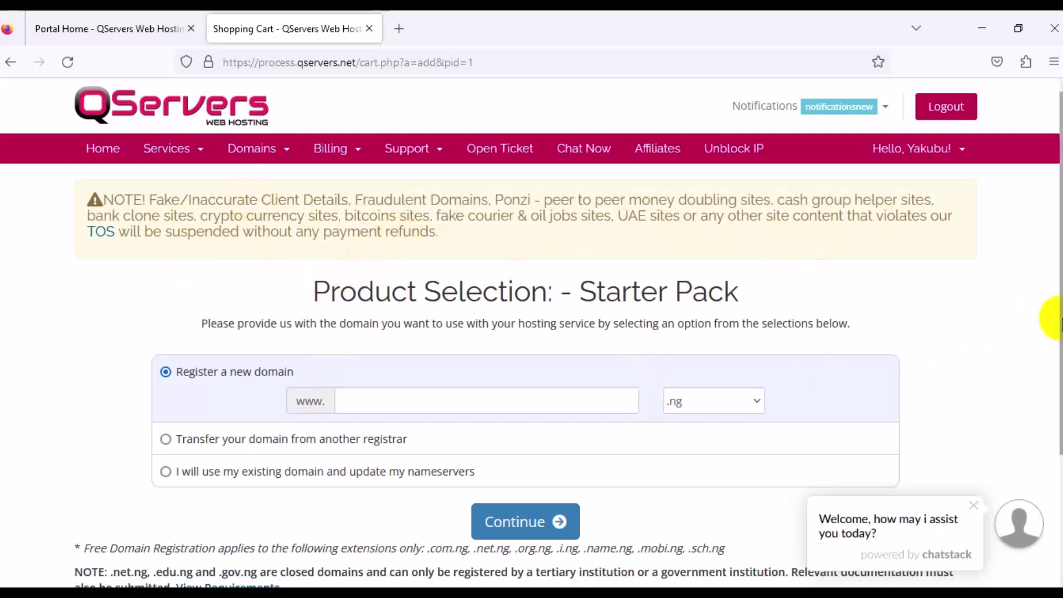
Select the new domain field, check the form, and open a blank browser tab
click(557, 405)
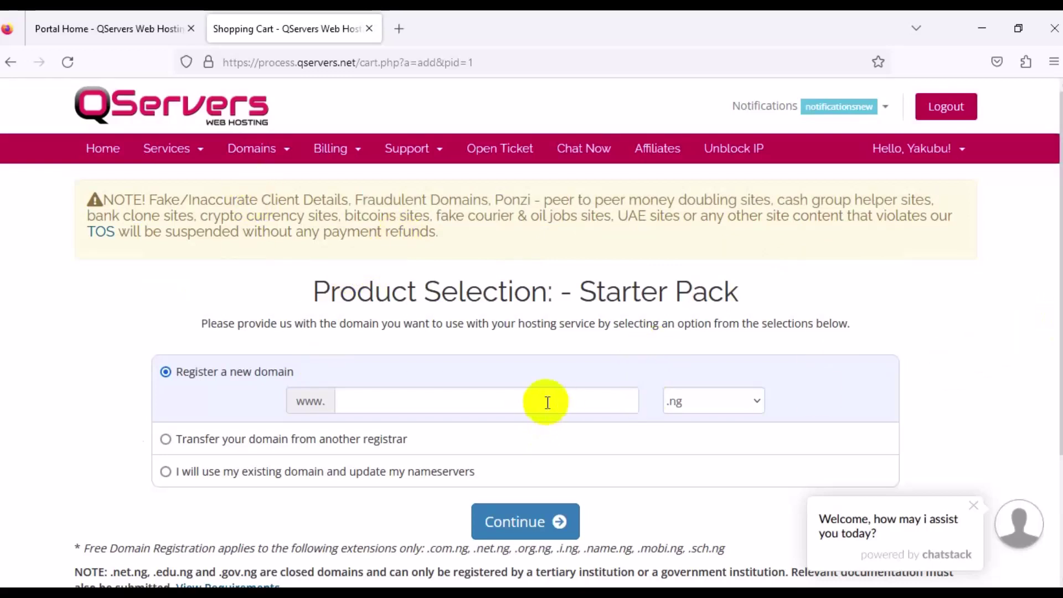
click(546, 401)
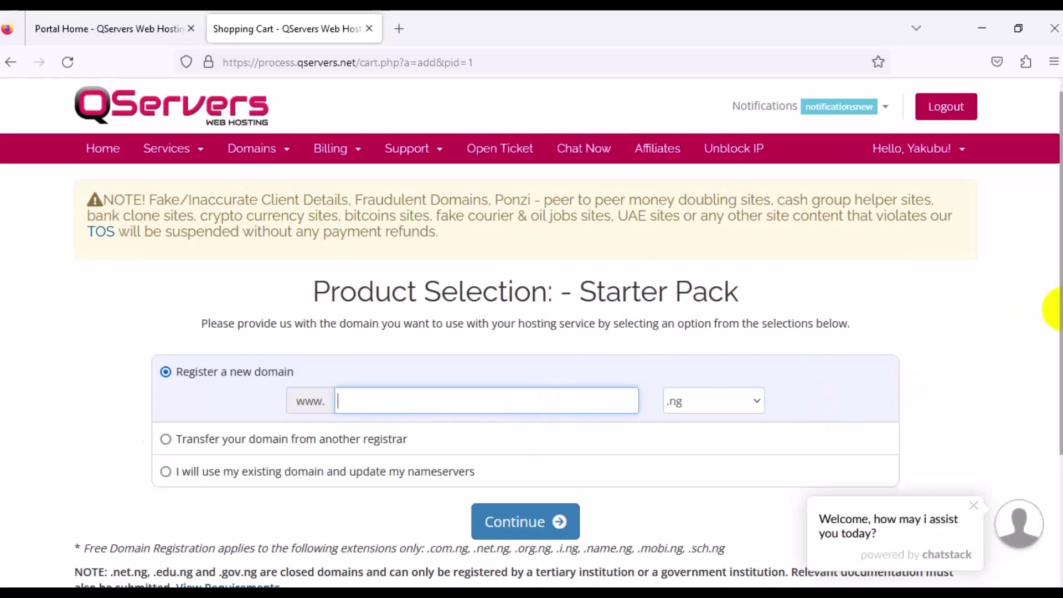
scroll(1053, 332, down, 1)
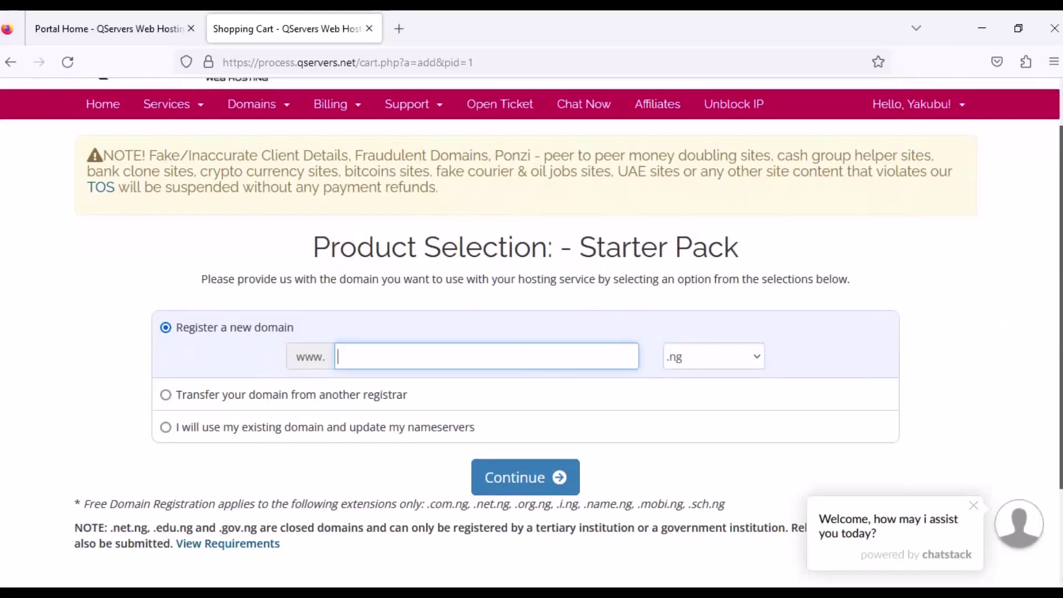
scroll(807, 161, up, 2)
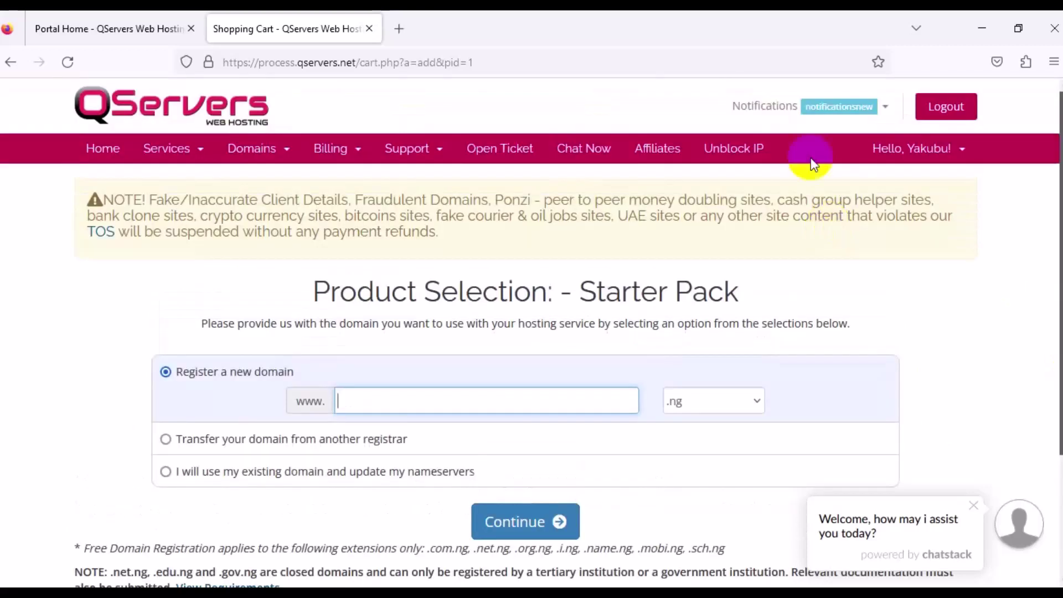
click(399, 28)
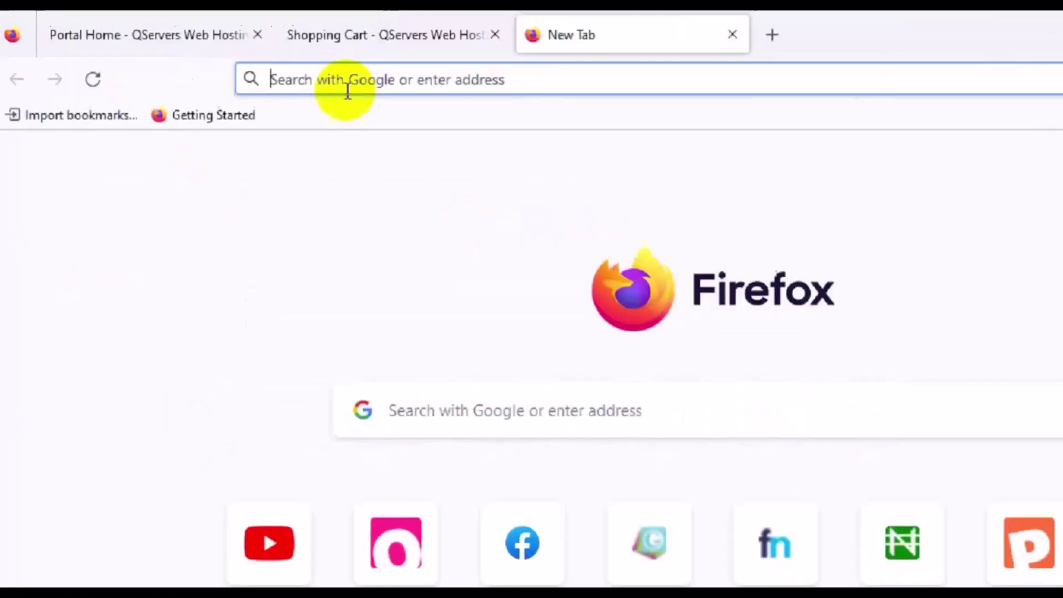
text(www.)
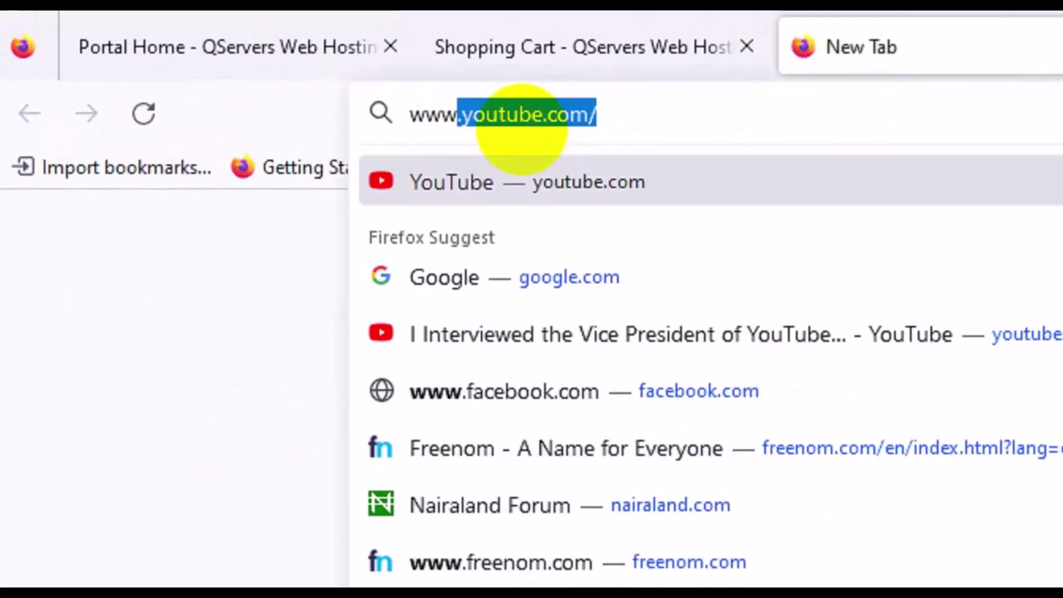
text(na)
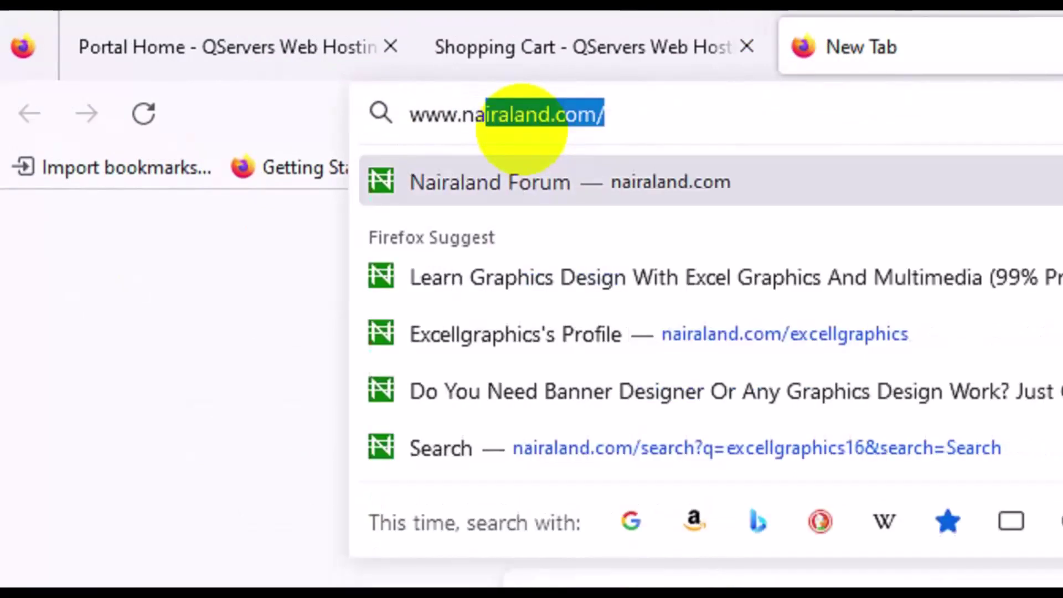
text(iral)
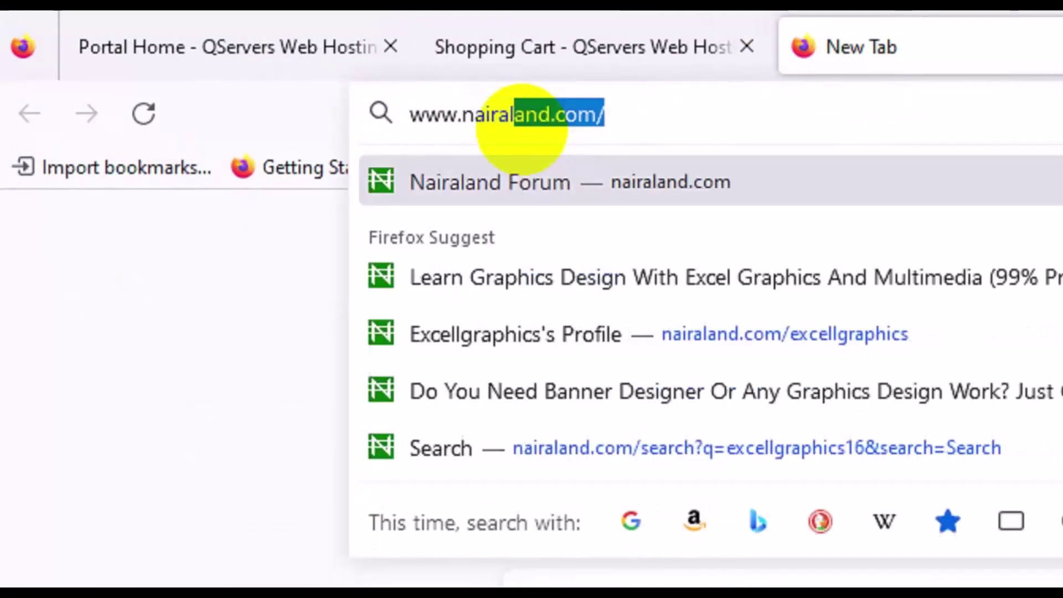
key(Return)
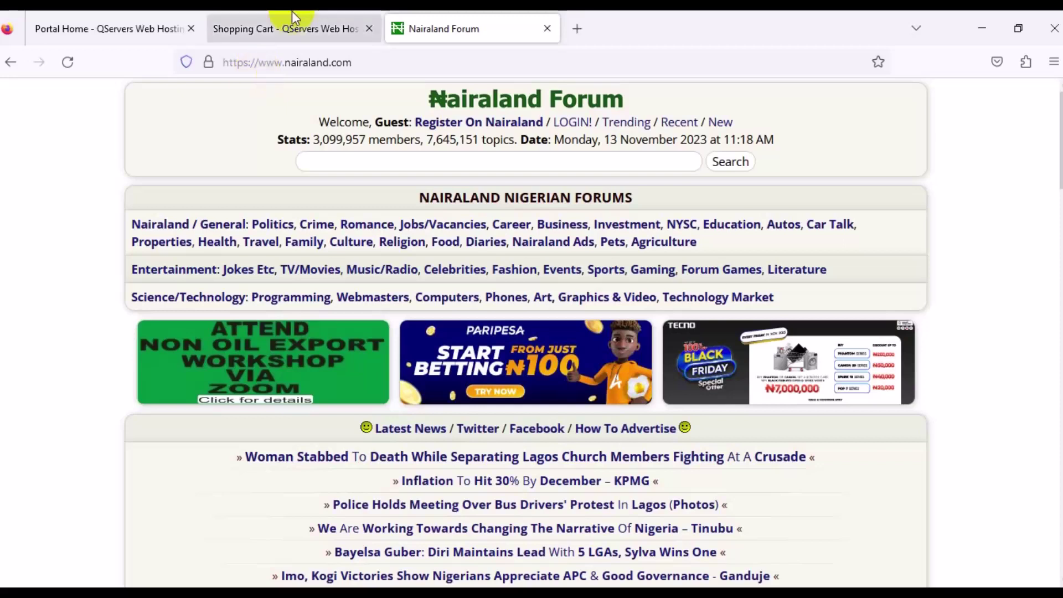
Return to the Starter Pack tab and enter lovelike as the new domain name
click(345, 14)
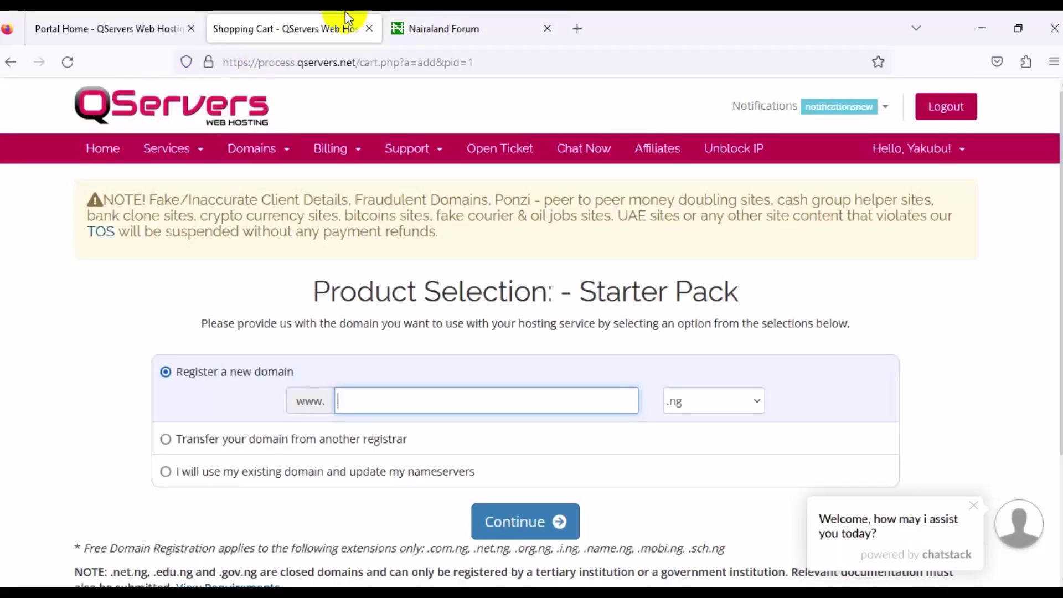
click(397, 405)
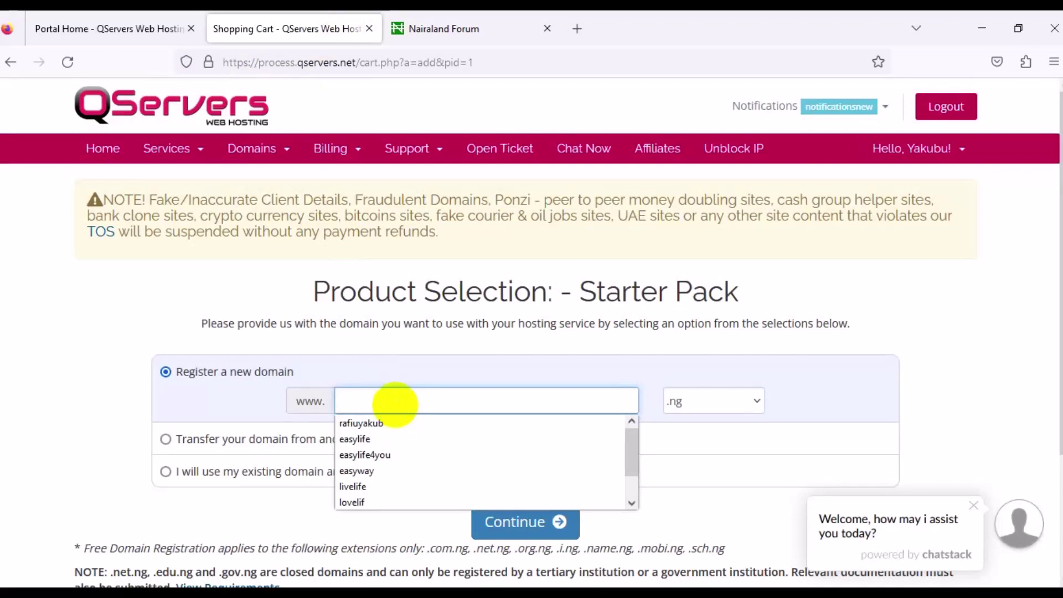
text(lovelike)
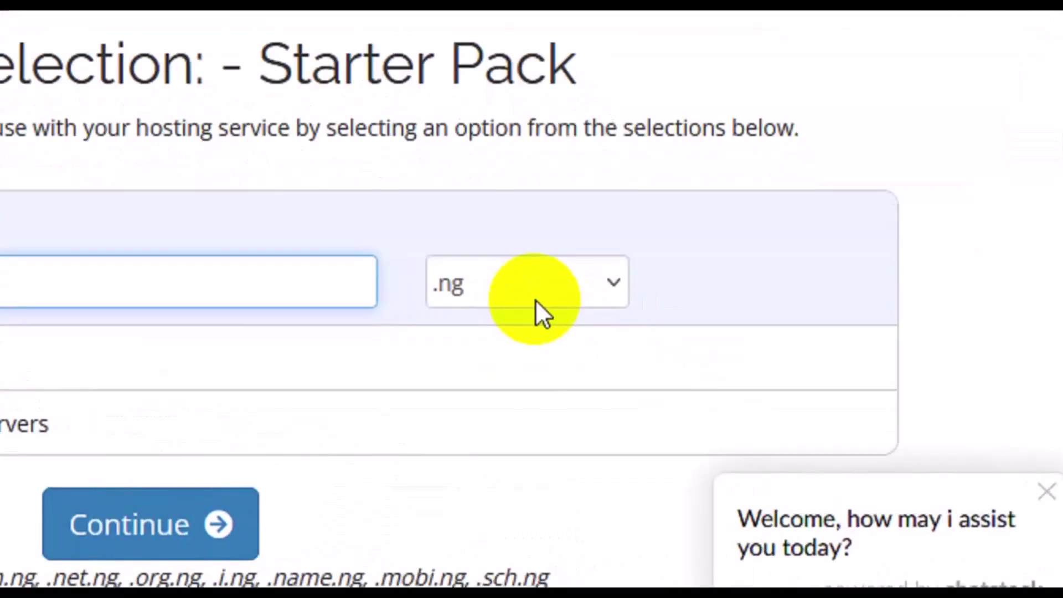
Browse the domain extension list and review which extensions qualify for free registration
click(716, 410)
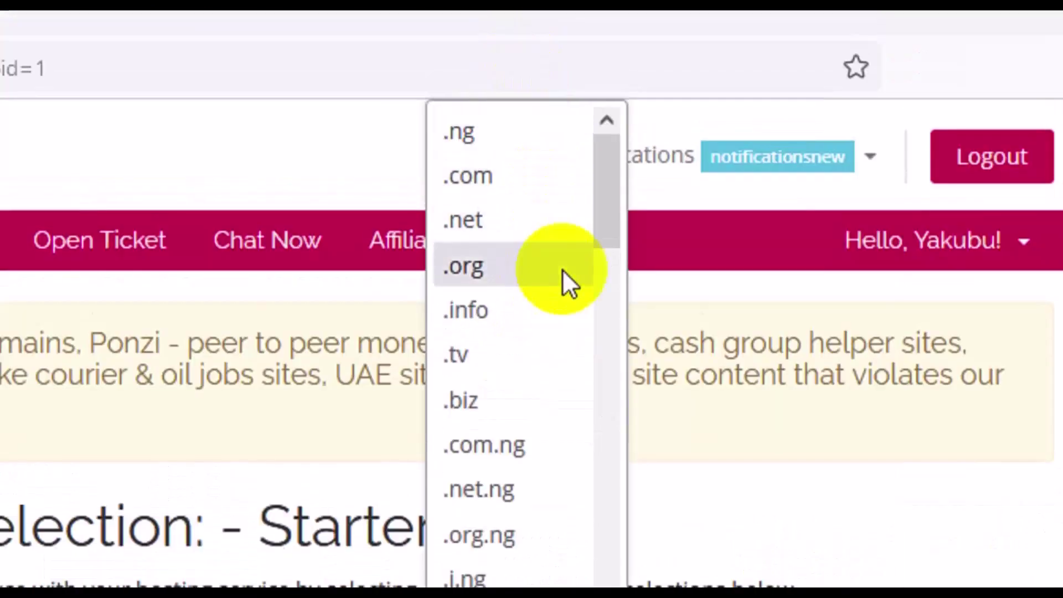
drag(605, 220, 625, 102)
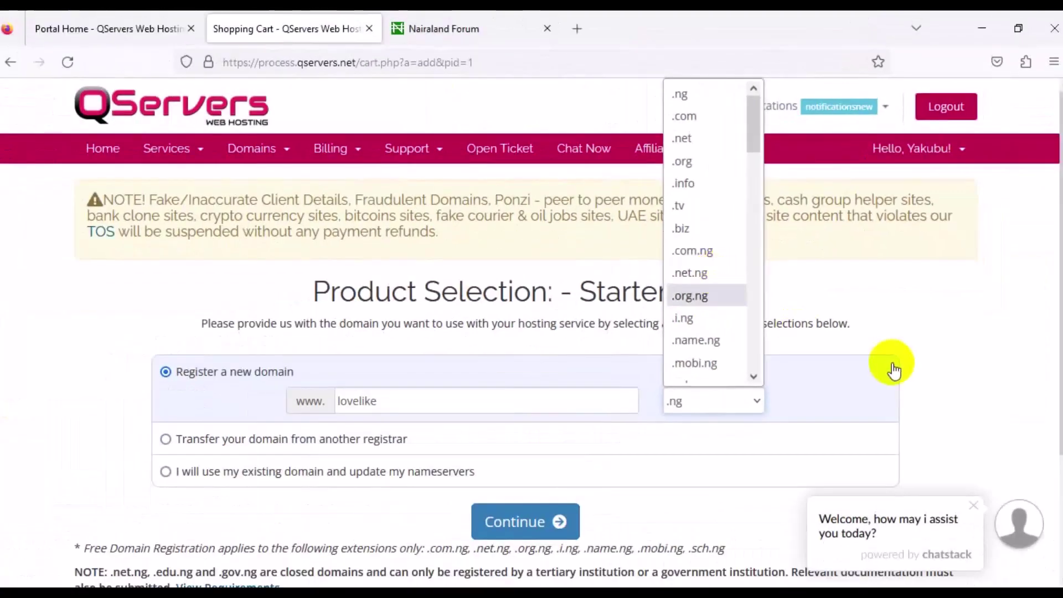
click(890, 597)
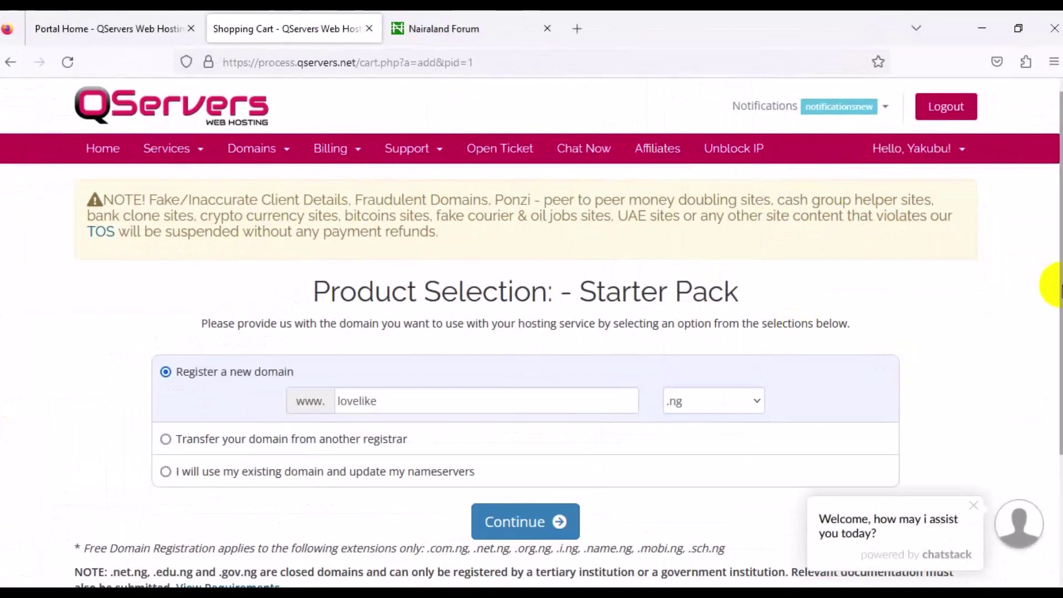
scroll(1055, 311, down, 1)
scroll(1055, 311, up, 1)
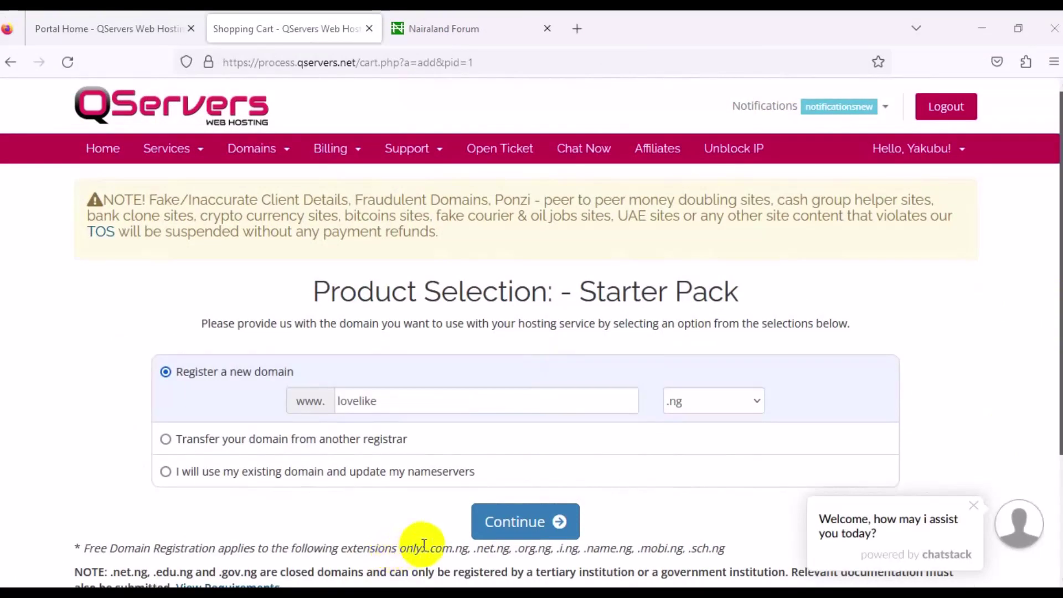
drag(425, 548, 697, 561)
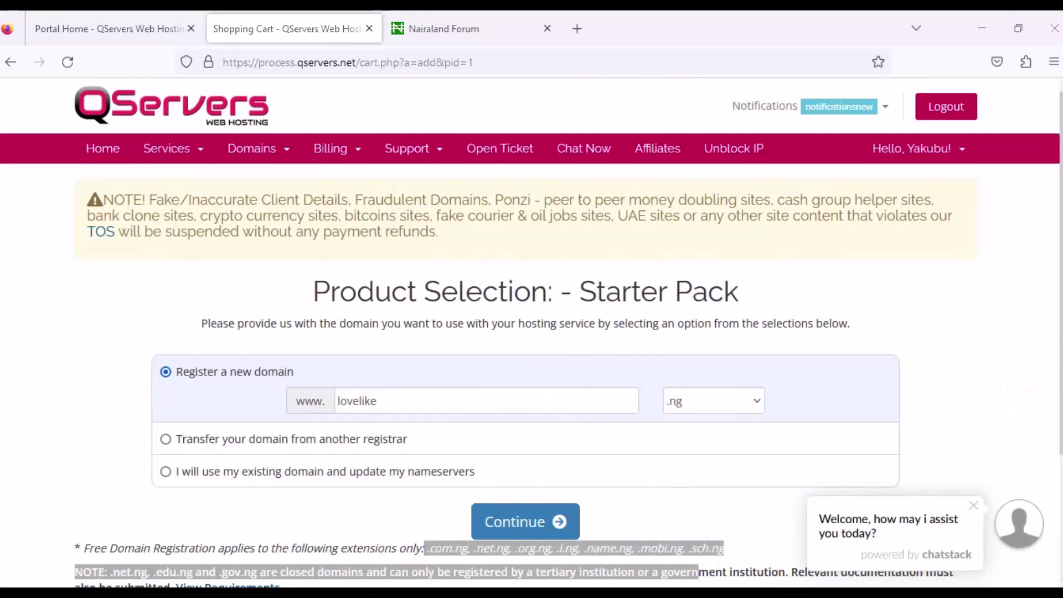
drag(1056, 377, 774, 319)
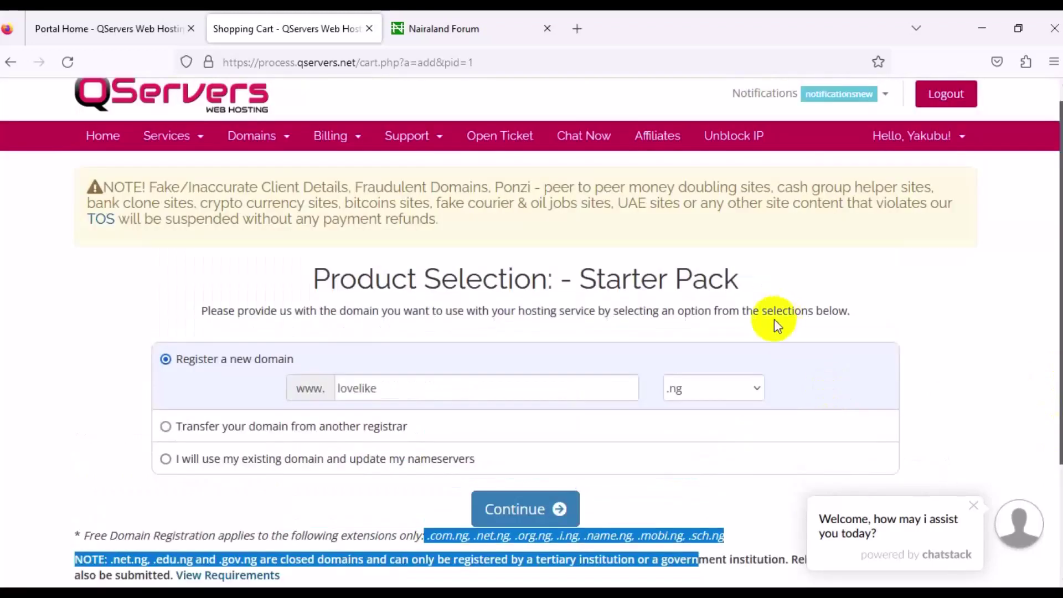
Choose .com.ng as the extension for lovelike
click(761, 390)
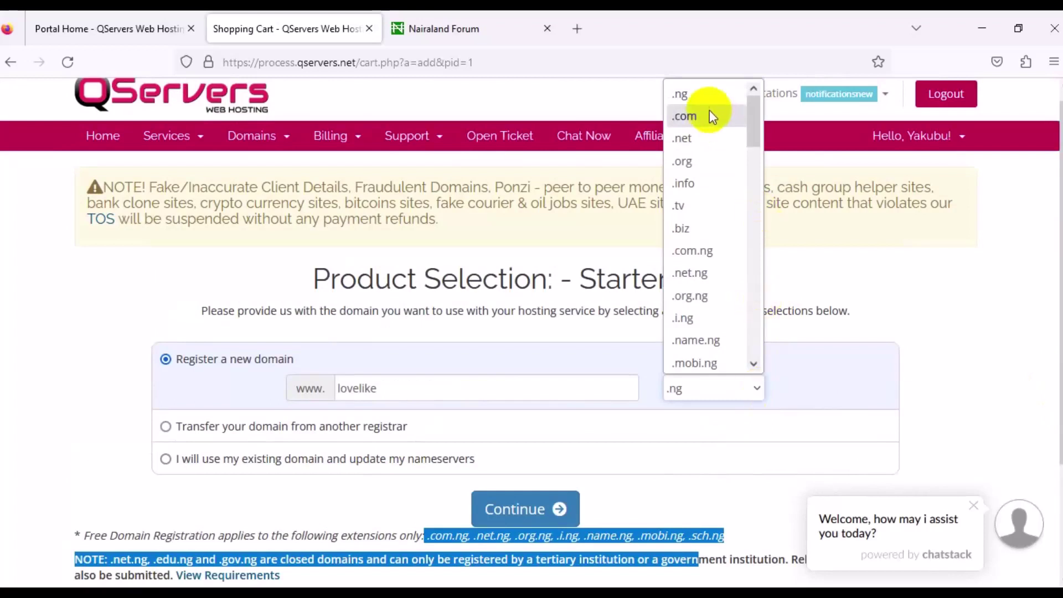
click(699, 251)
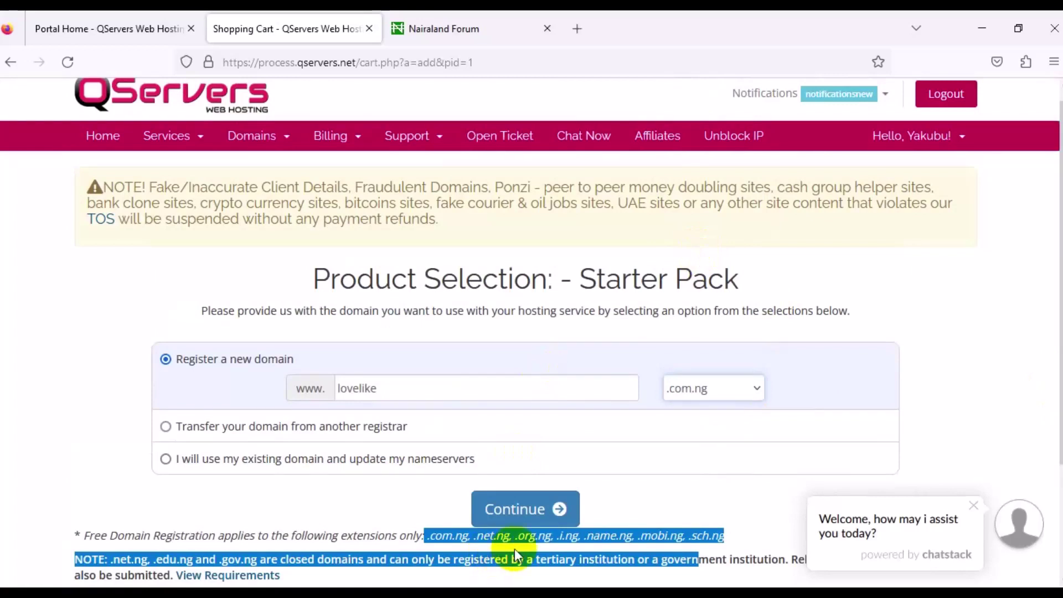
click(384, 543)
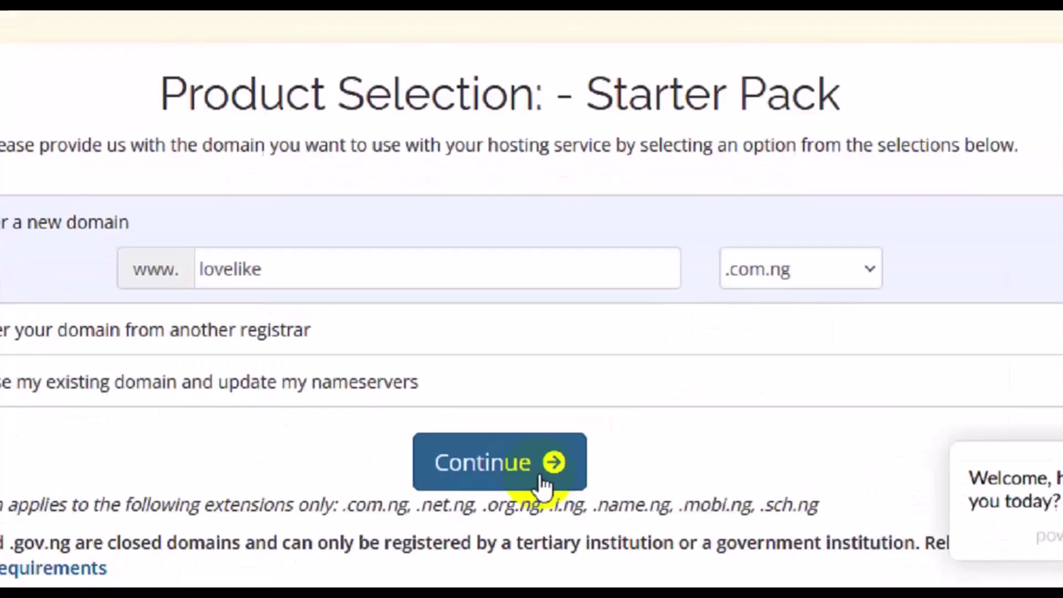
Verify lovelike.com.ng is available at N1,000.00 for 1 year and skip the suggested domains
click(542, 485)
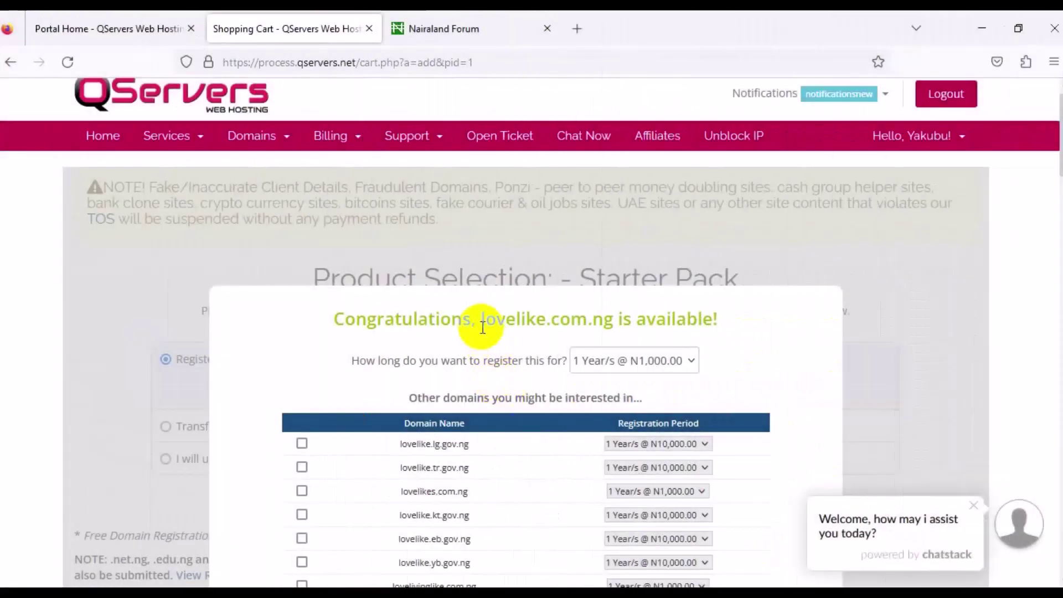
drag(483, 327, 618, 326)
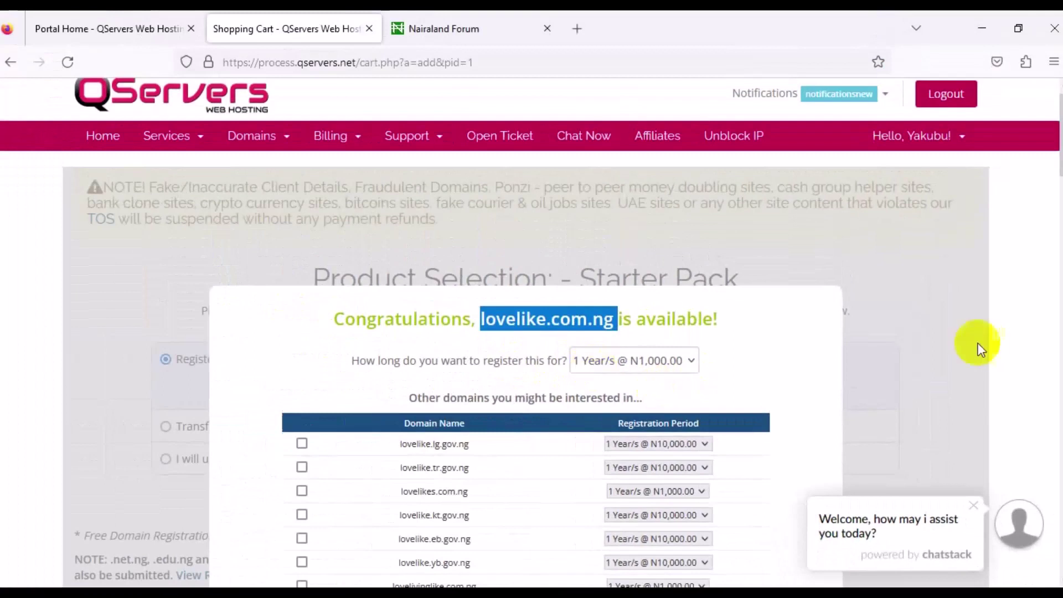
drag(1056, 167, 1055, 217)
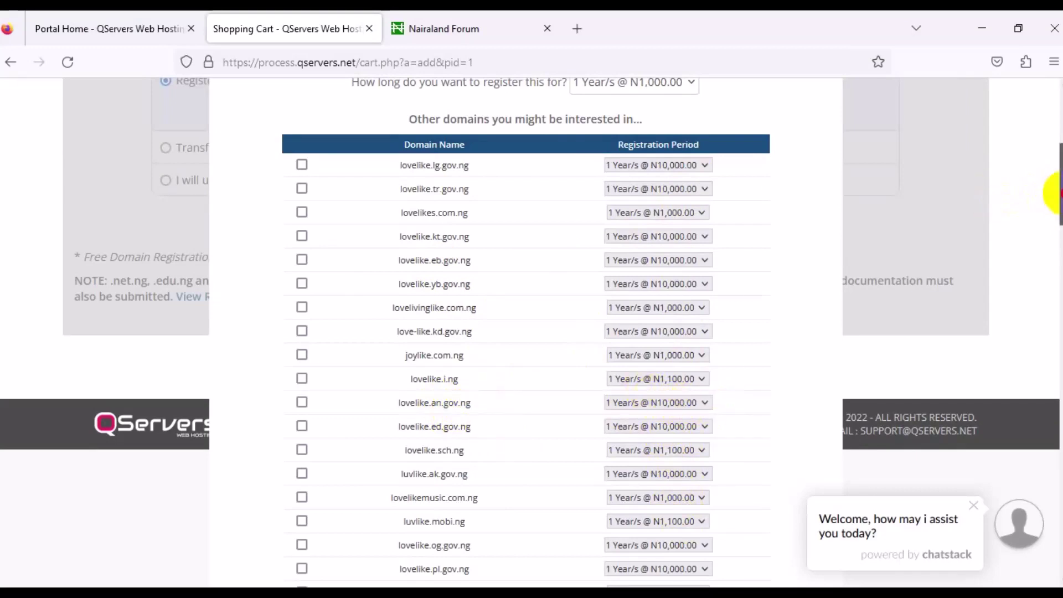
drag(1057, 191, 1047, 147)
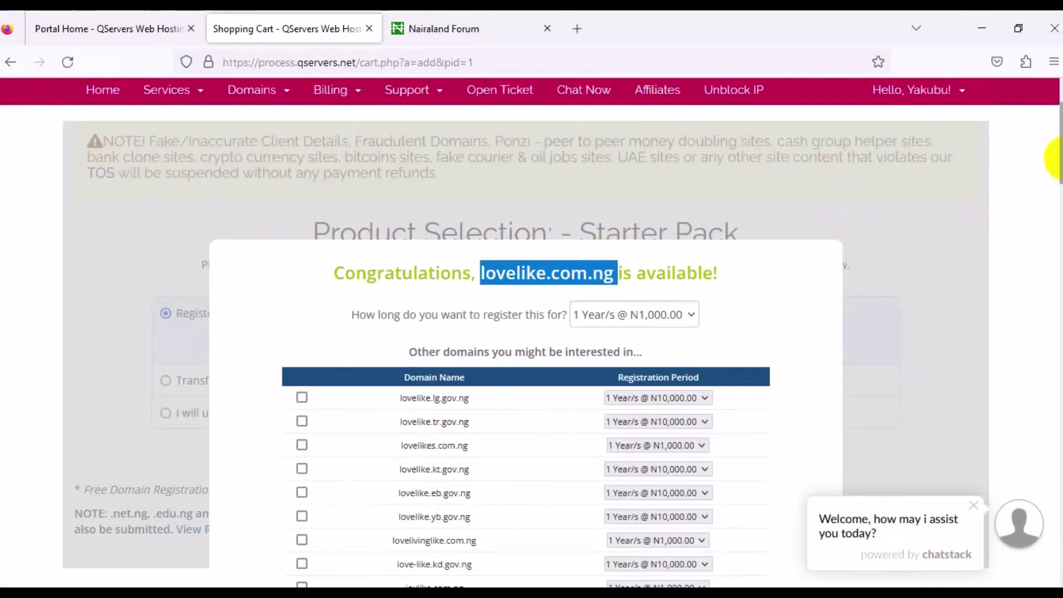
scroll(1055, 166, down, 6)
scroll(530, 333, down, 20)
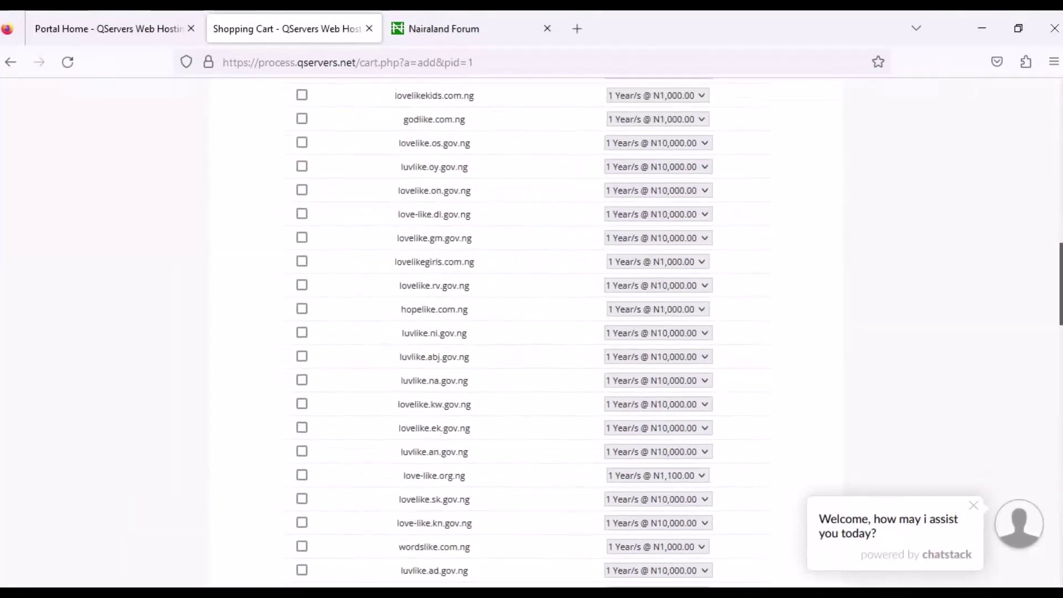
scroll(530, 332, down, 10)
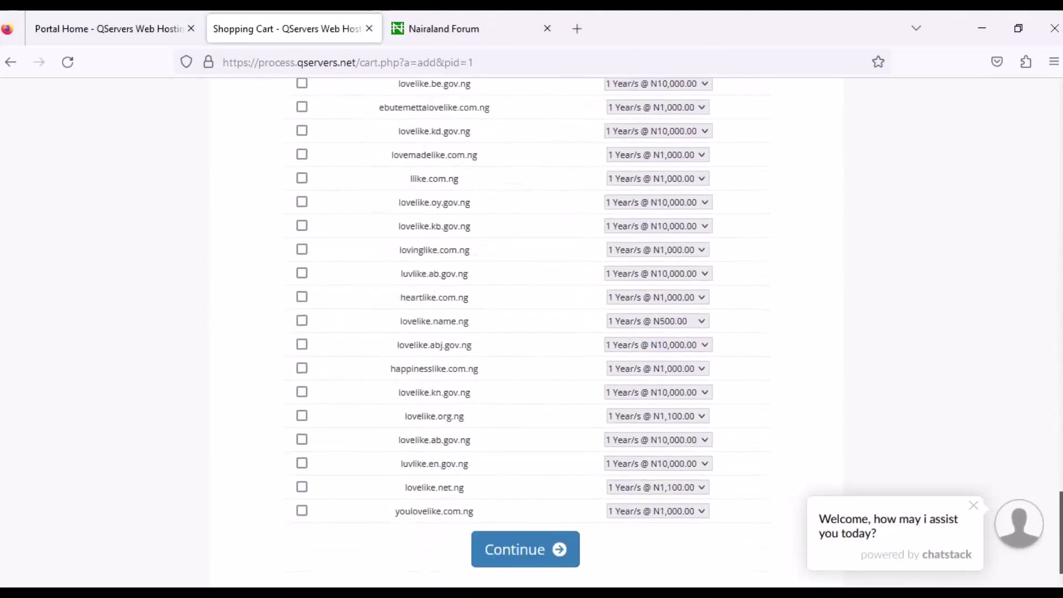
click(551, 548)
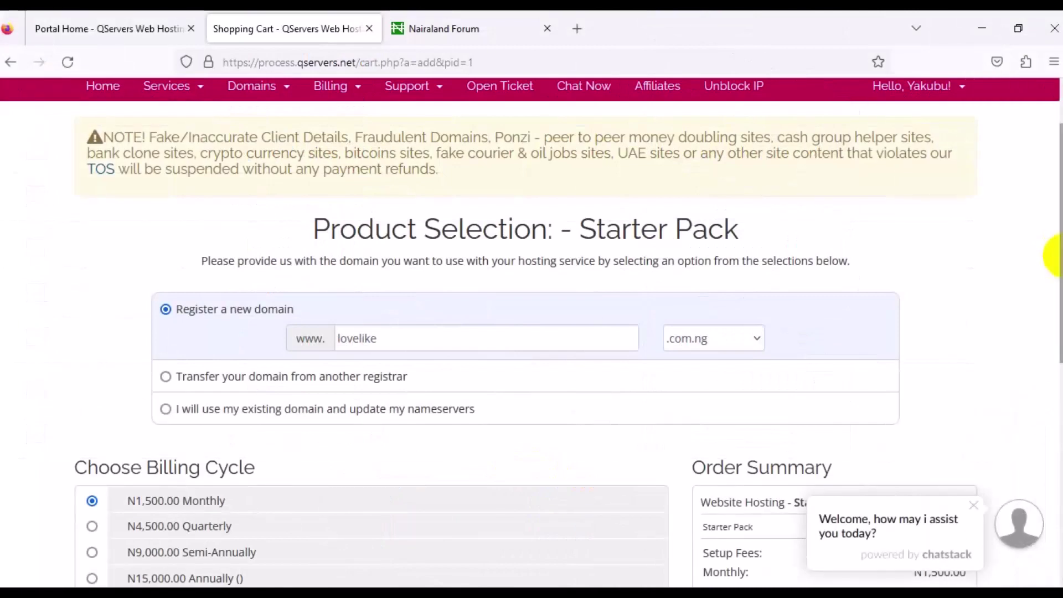
Pick the Annually billing cycle at N15,000.00, confirm the N16,125.00 total, and continue
scroll(1052, 255, down, 4)
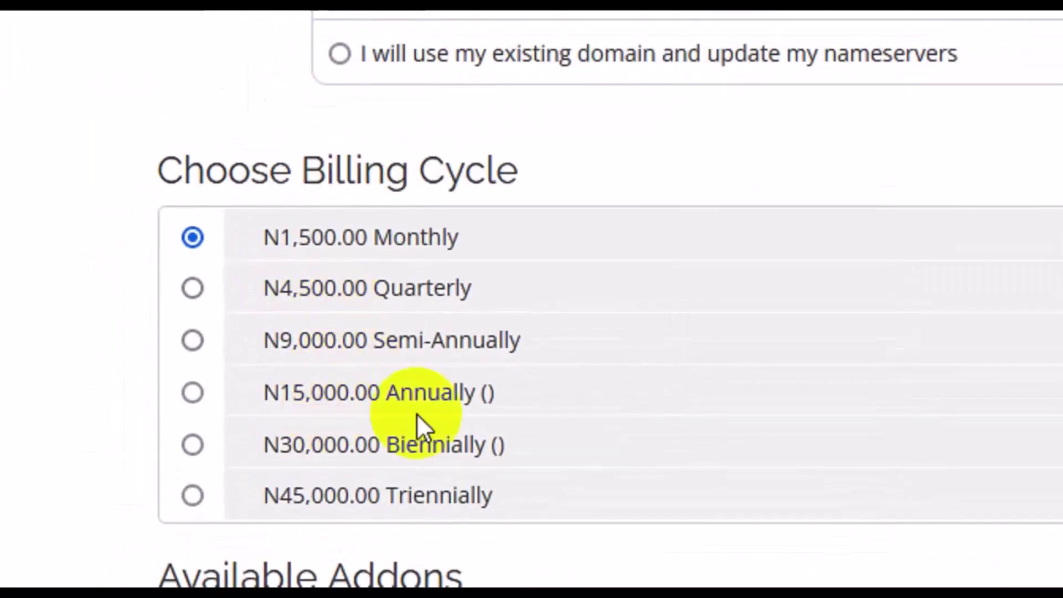
click(193, 393)
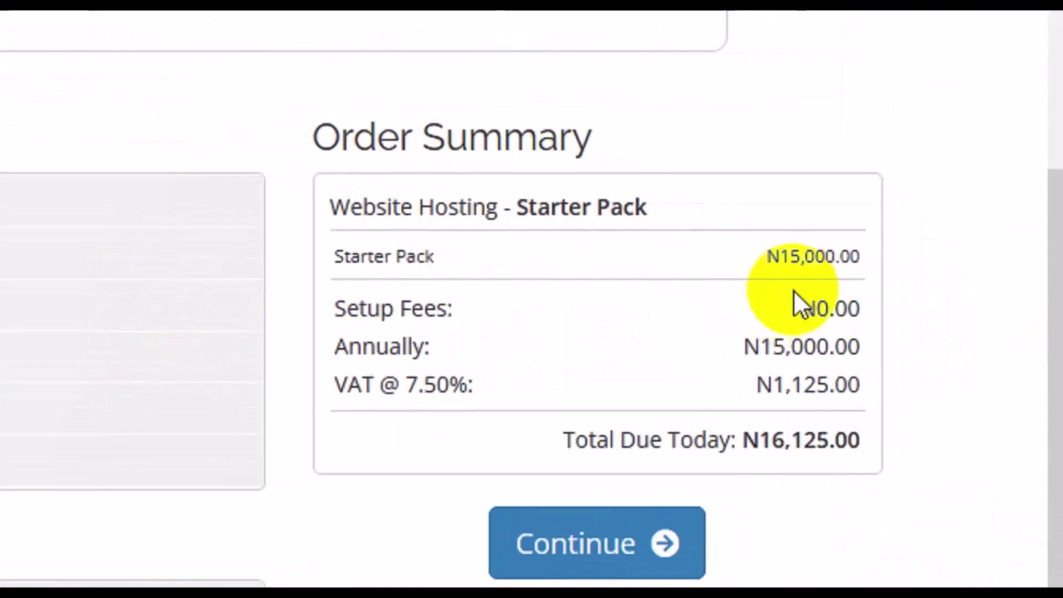
drag(746, 349, 860, 354)
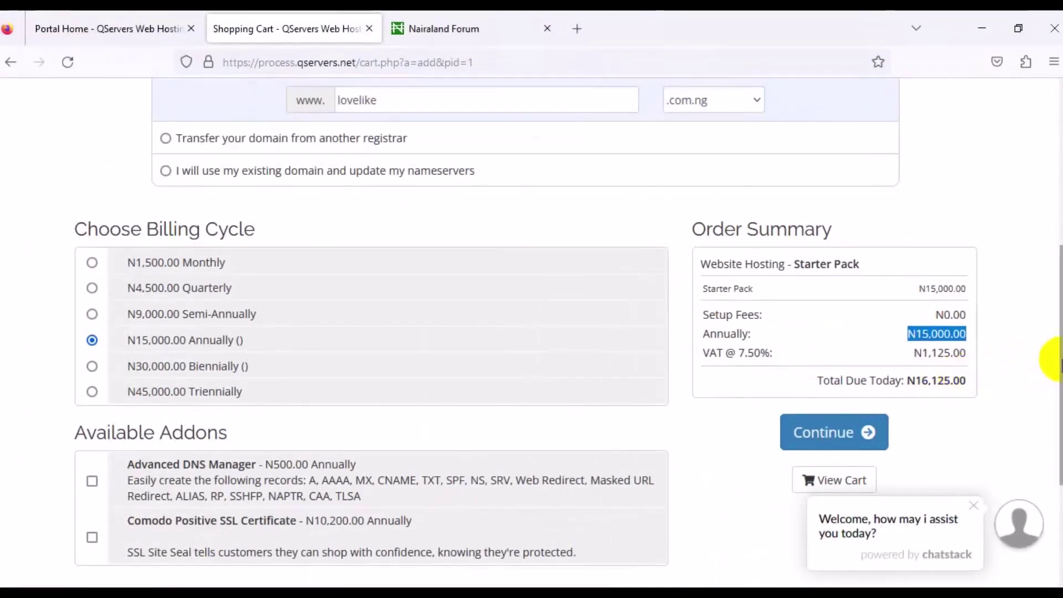
scroll(1050, 356, down, 3)
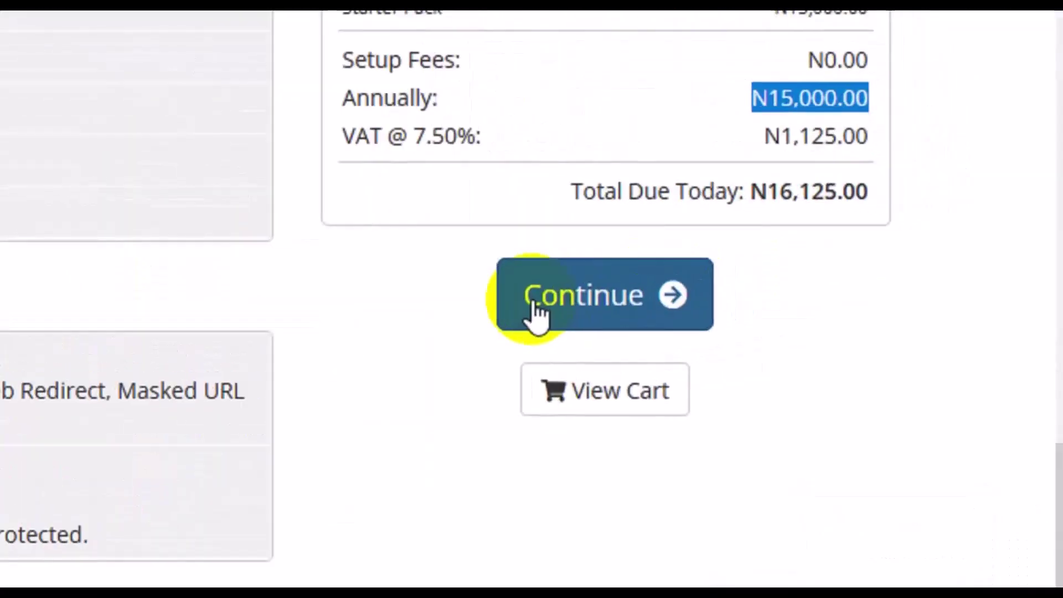
click(809, 269)
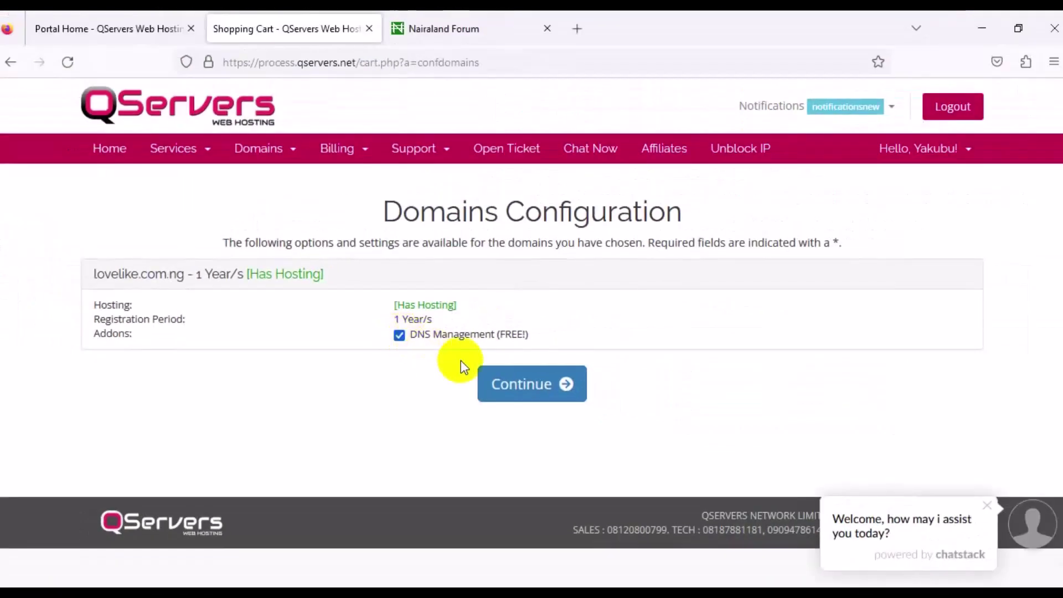
Keep DNS Management enabled for lovelike.com.ng and continue to Review & Checkout
click(517, 396)
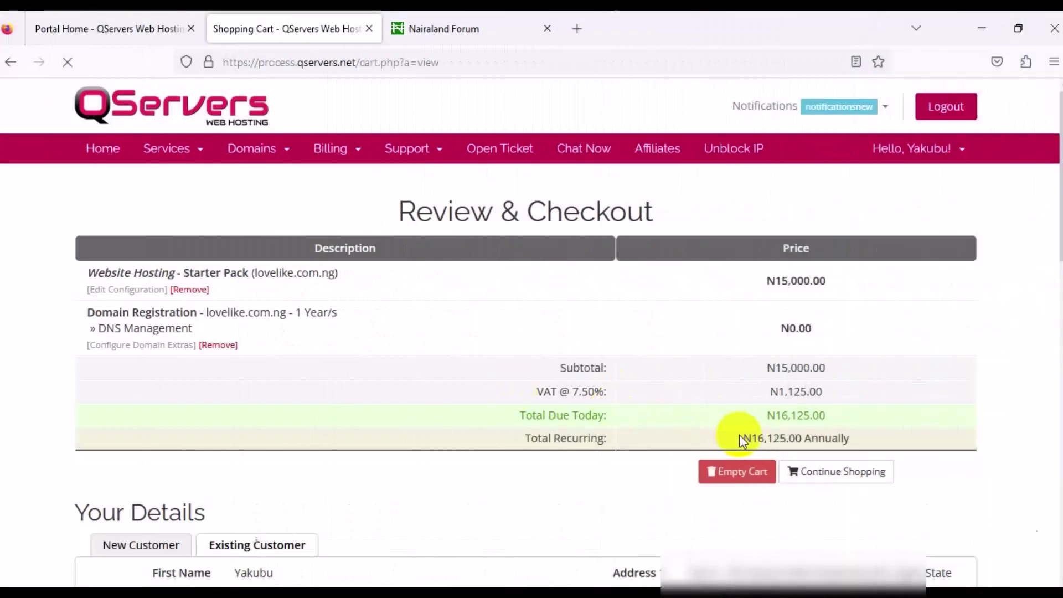
Choose Paystack (Debit/Credit Cards) as the payment method and submit the order
drag(740, 436, 868, 434)
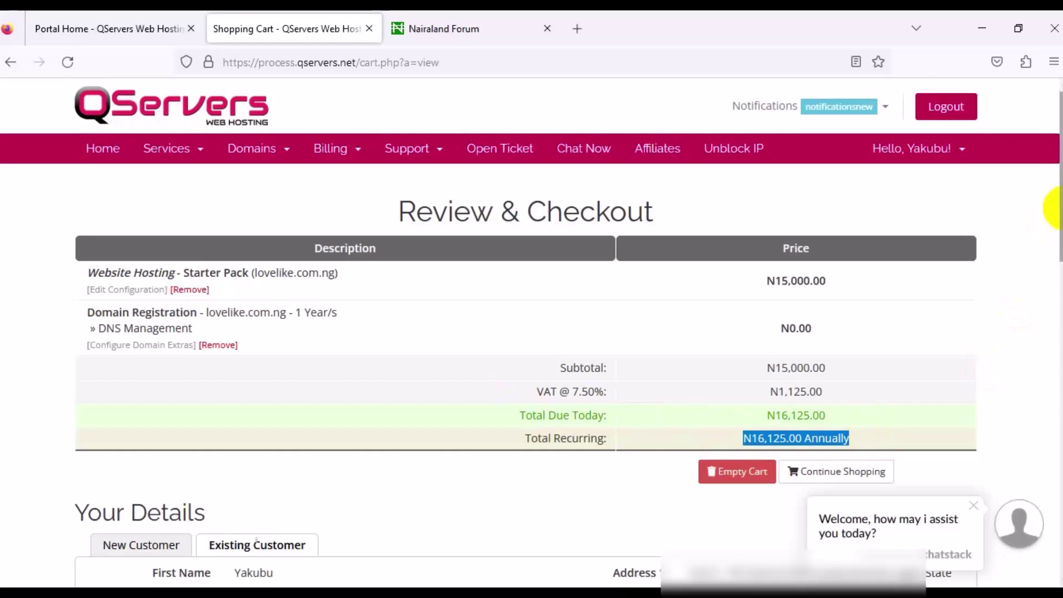
drag(1058, 214, 1058, 404)
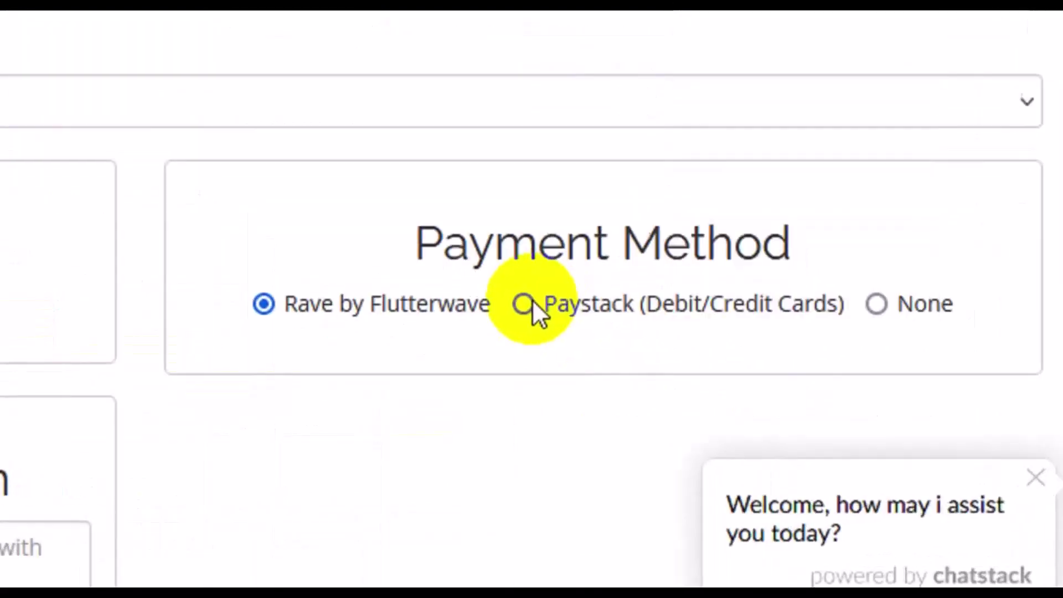
click(526, 304)
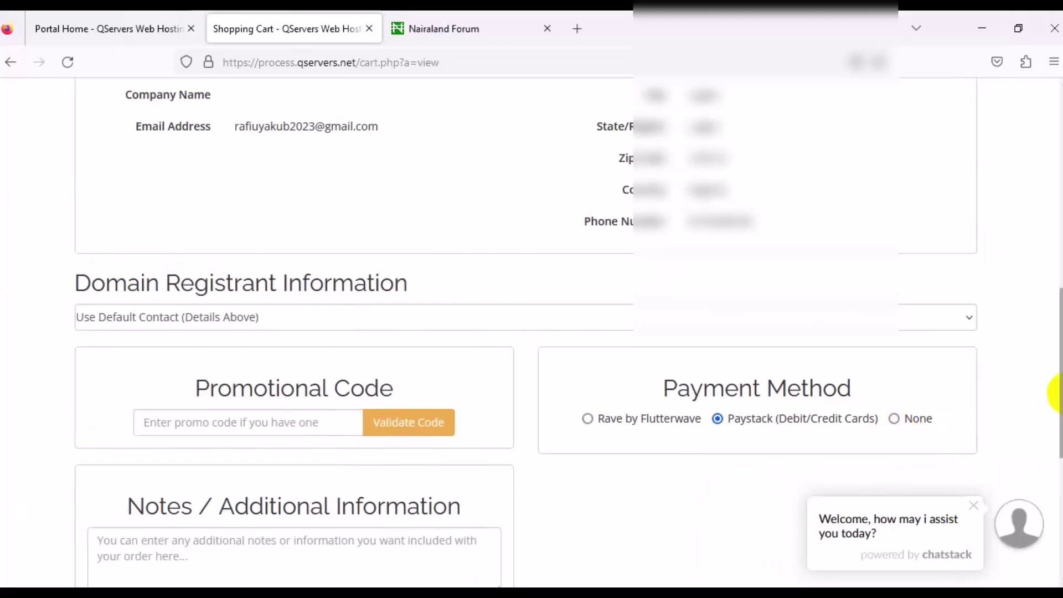
scroll(1058, 393, down, 5)
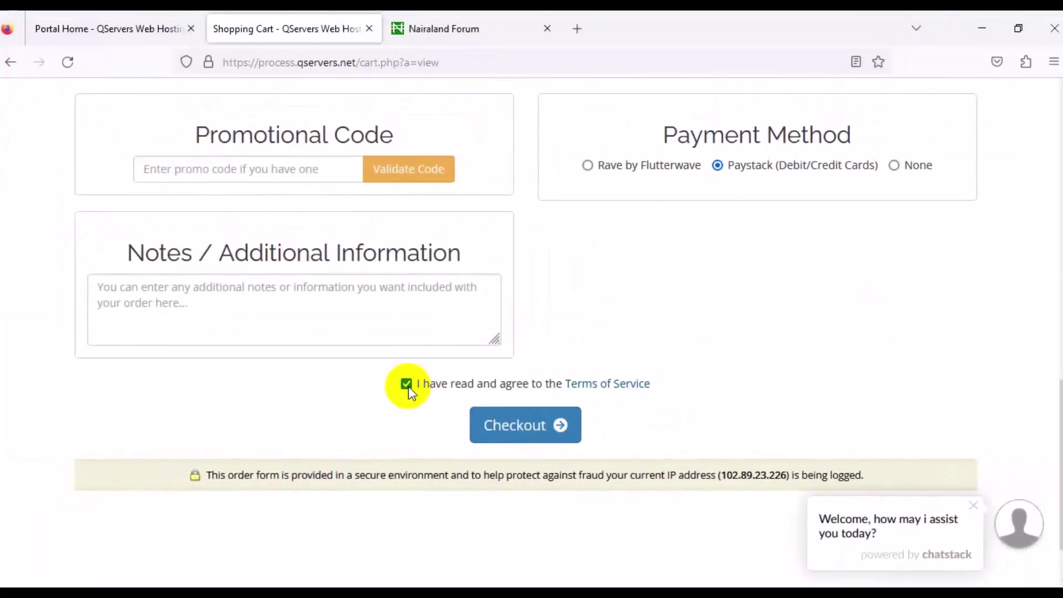
click(505, 436)
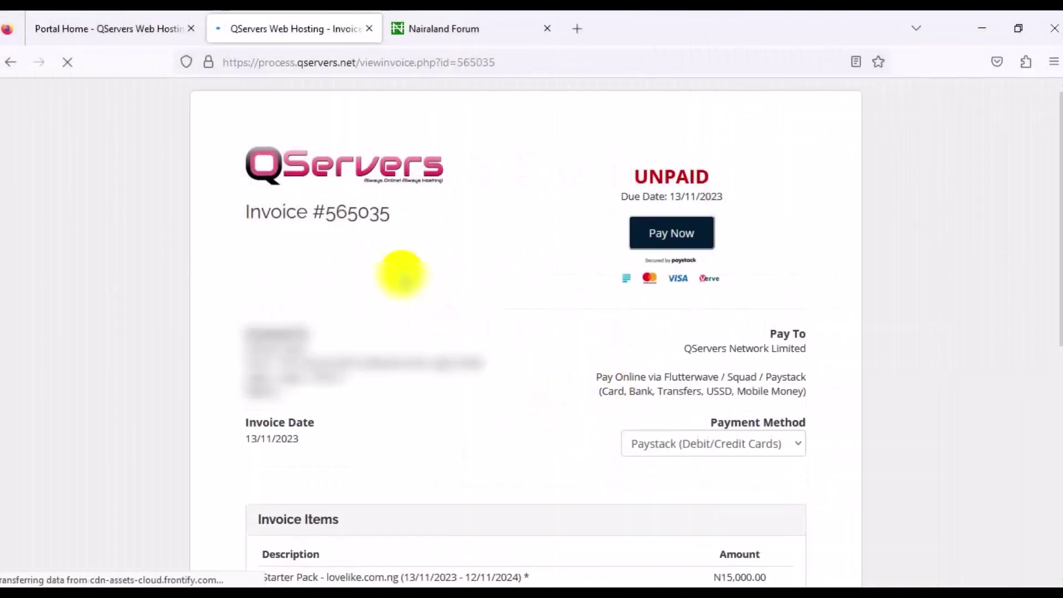
Highlight the invoice number, then check the items, 7.50% VAT of N1,125.00 and N16,466.88 balance due
drag(326, 212, 409, 228)
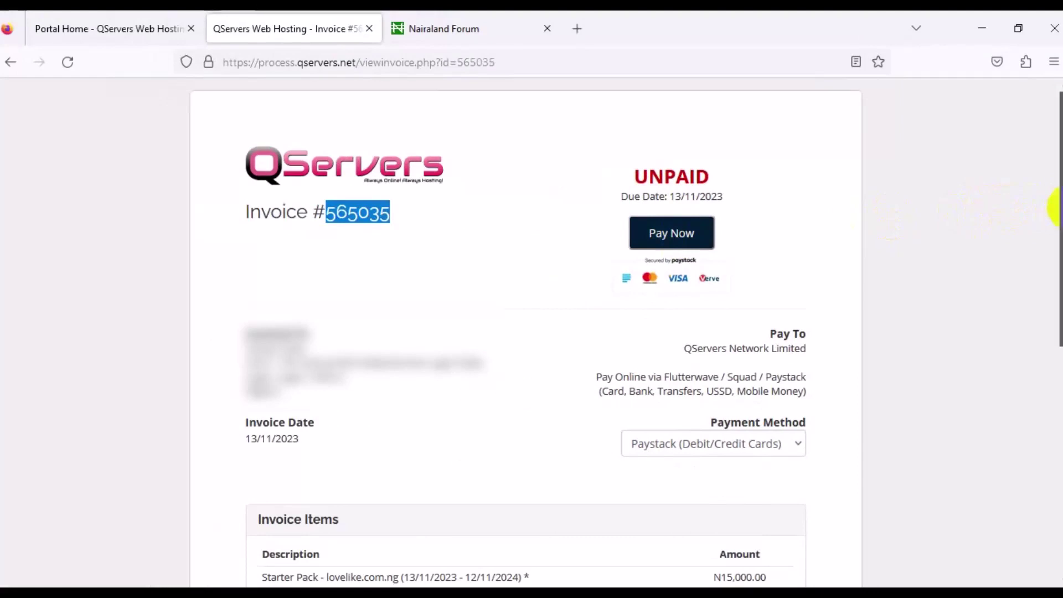
scroll(1058, 208, down, 5)
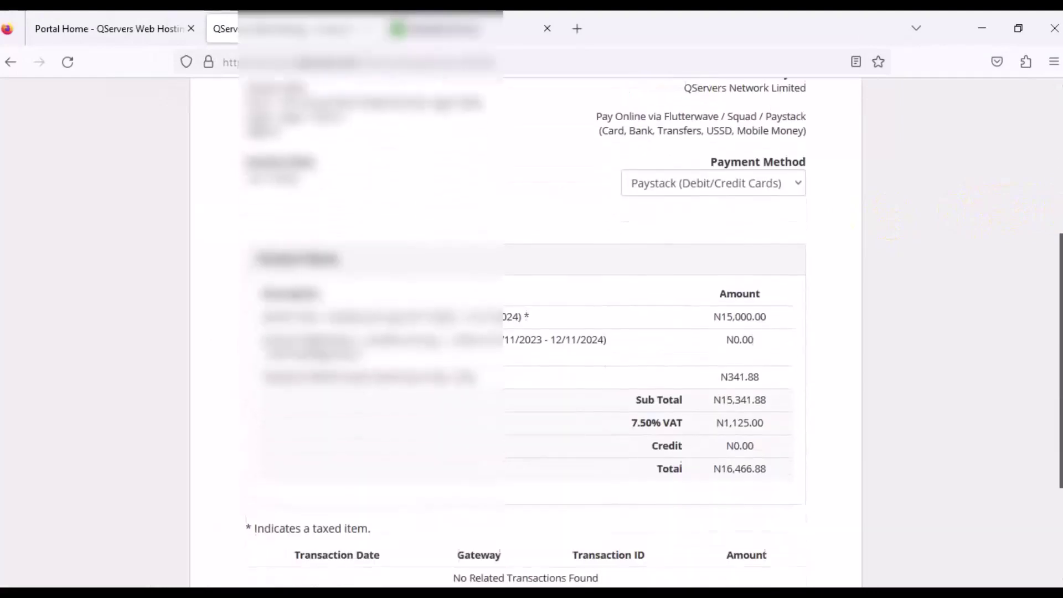
scroll(1058, 208, down, 3)
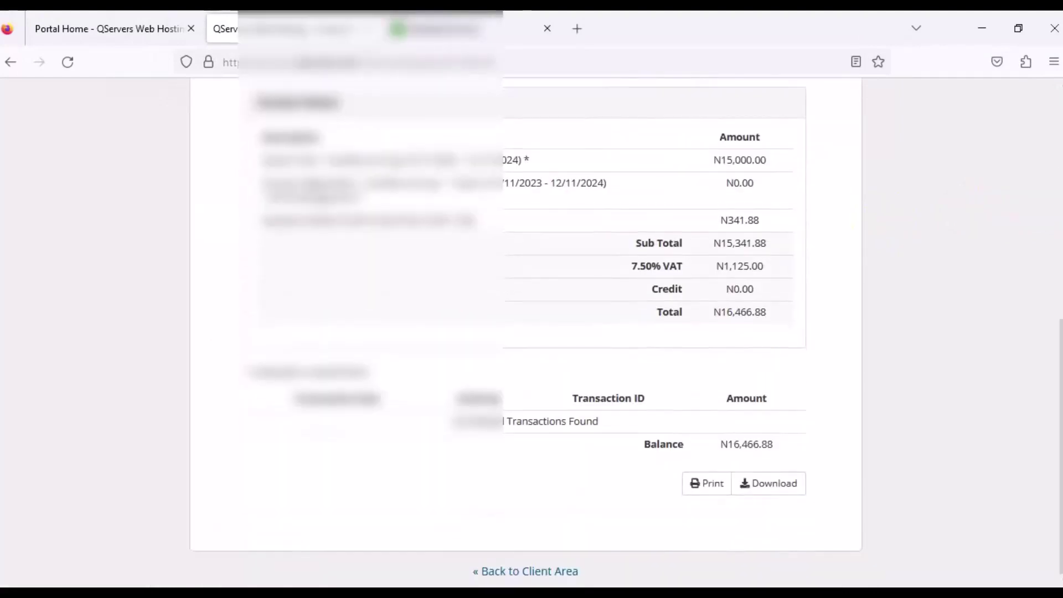
drag(1057, 430, 1046, 164)
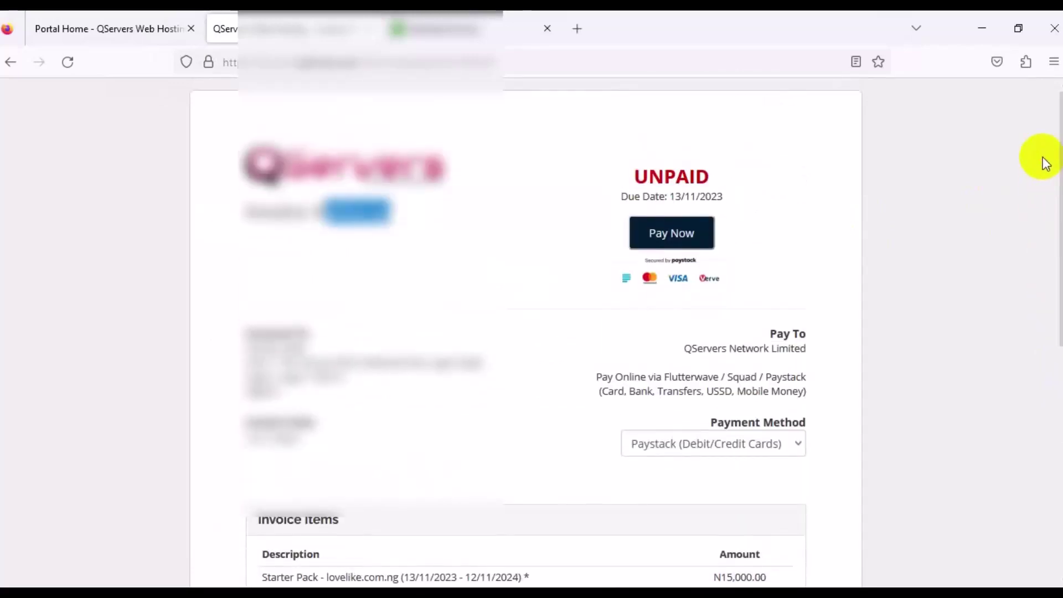